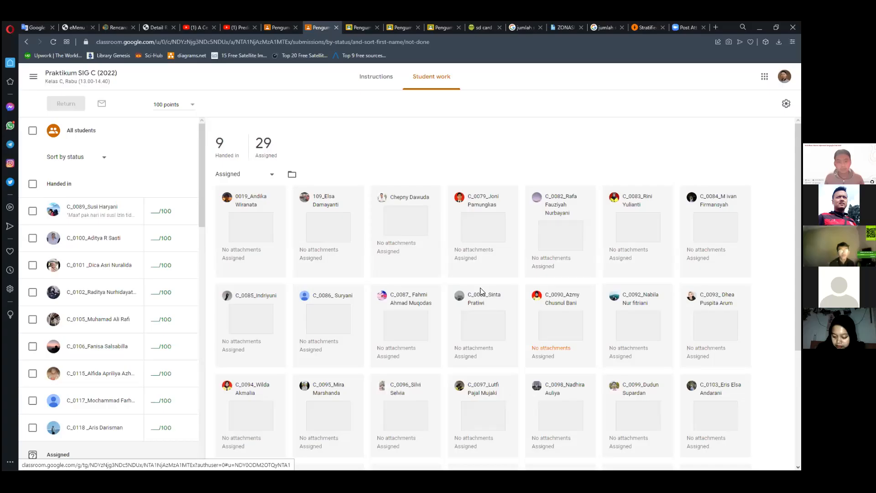
Switch to BlueStacks App Player and open the layer list of the project Project_20Apr 2022
key("super+Tab")
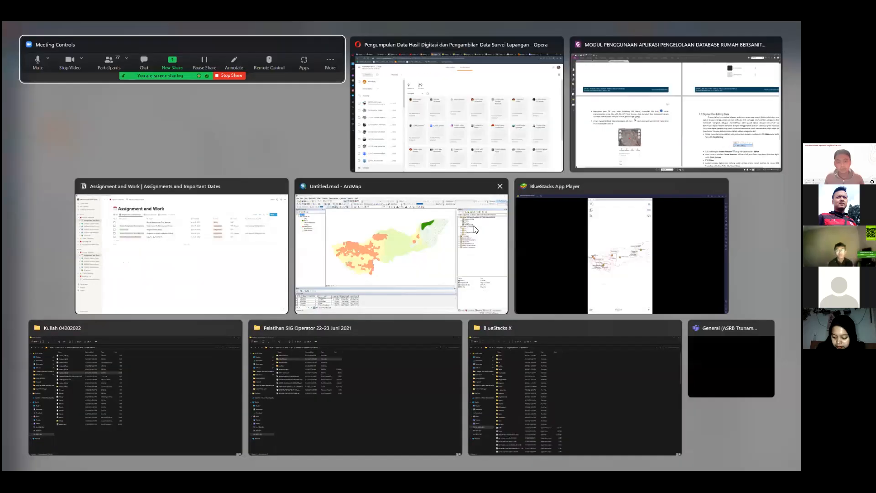
left_click(574, 255)
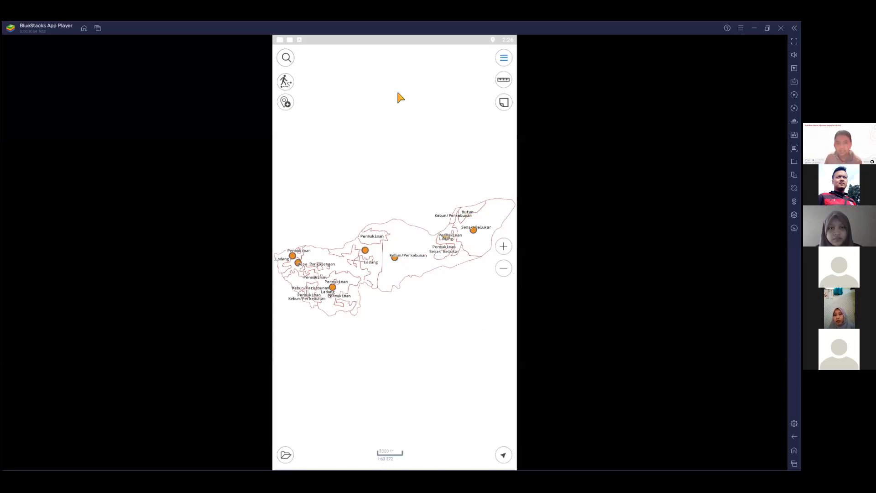
left_click(505, 60)
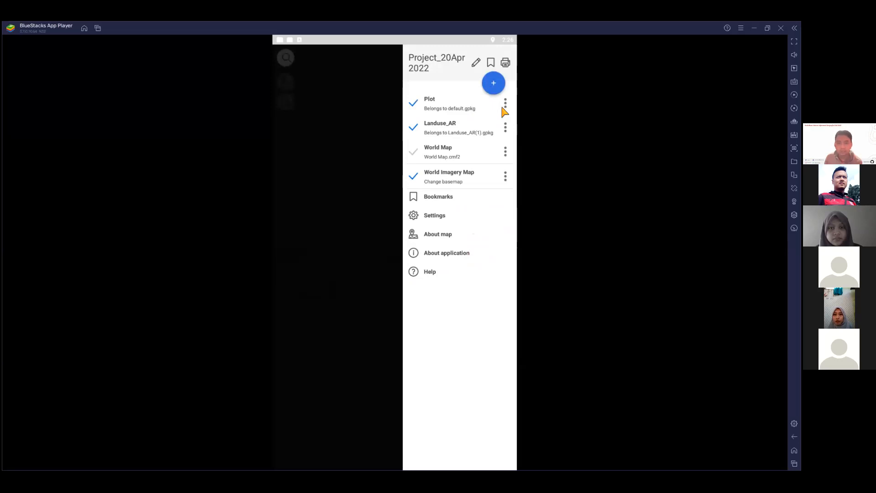
left_click(505, 104)
left_click(473, 185)
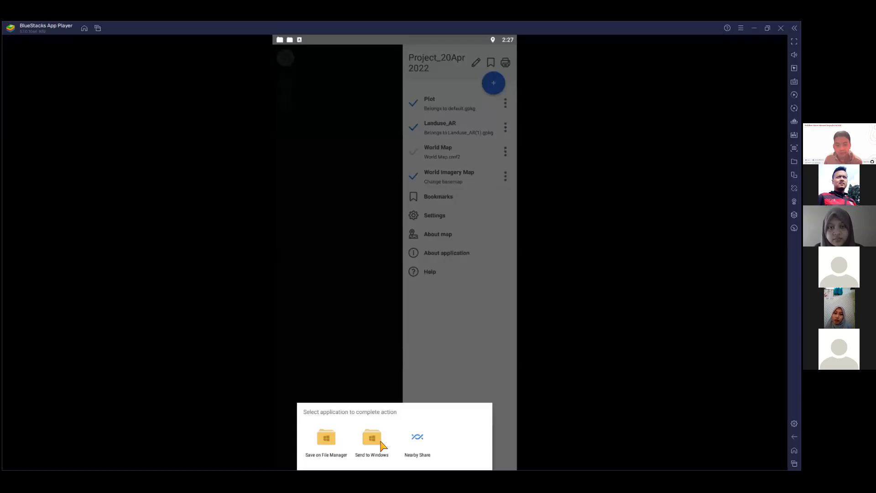
left_click(374, 439)
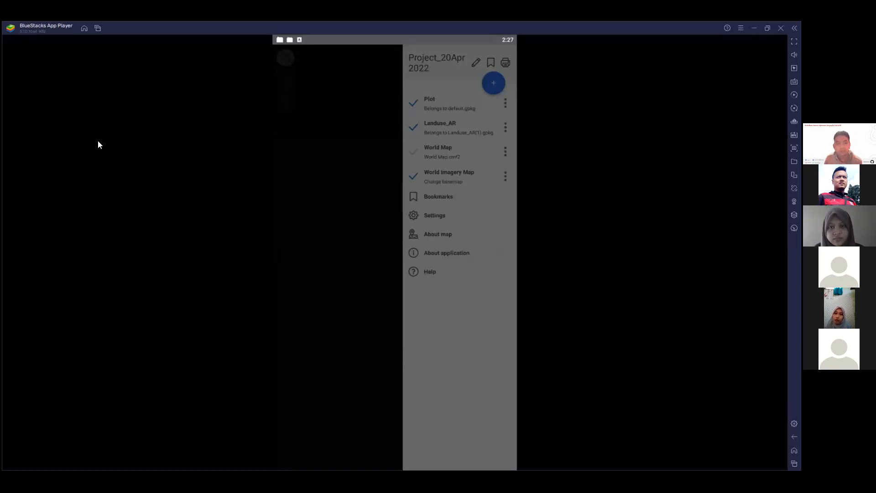
scroll(64, 131, "down", 2)
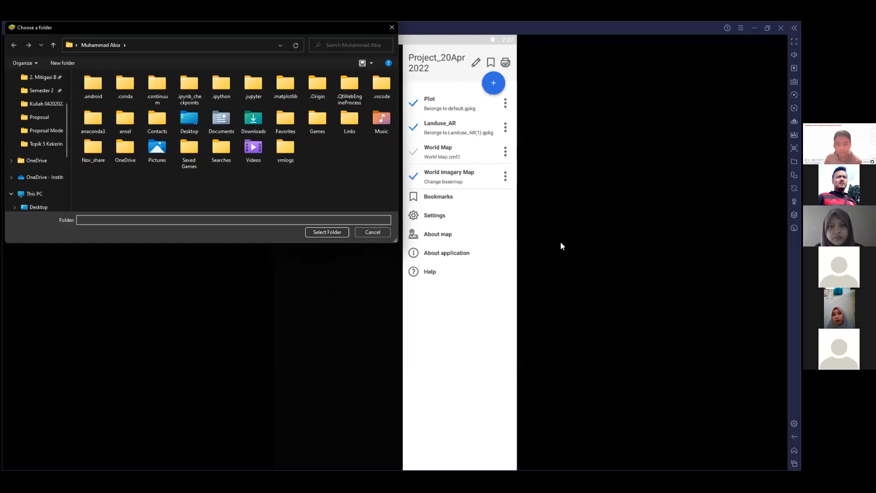
left_click(373, 232)
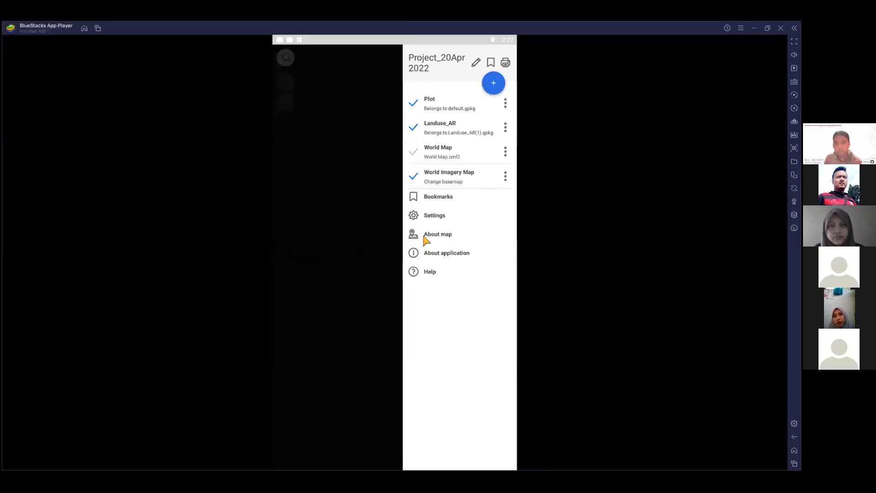
left_click(470, 224)
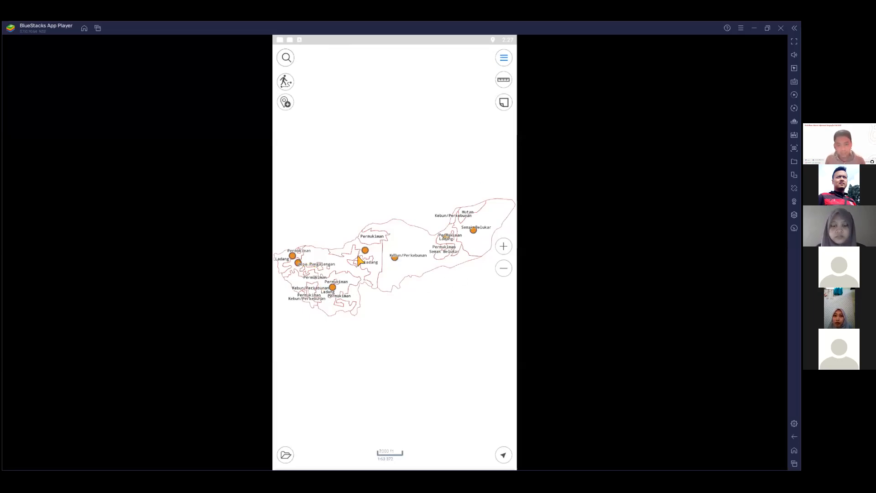
Share the Plot layer in SHAPE format to Windows, saving it on the DATA (D:) drive
left_click(505, 103)
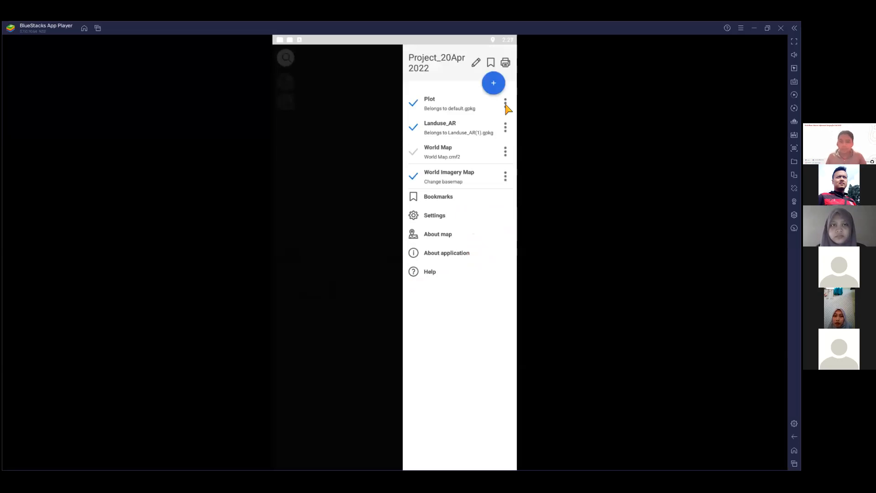
left_click(506, 105)
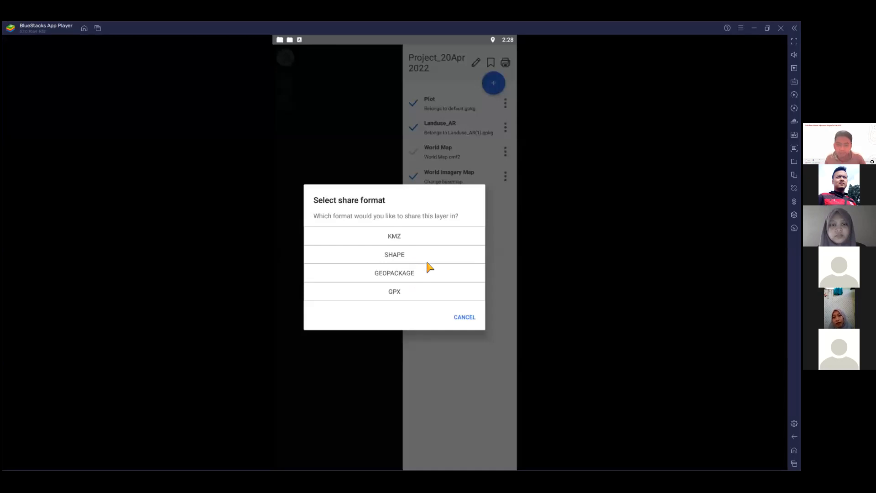
left_click(376, 437)
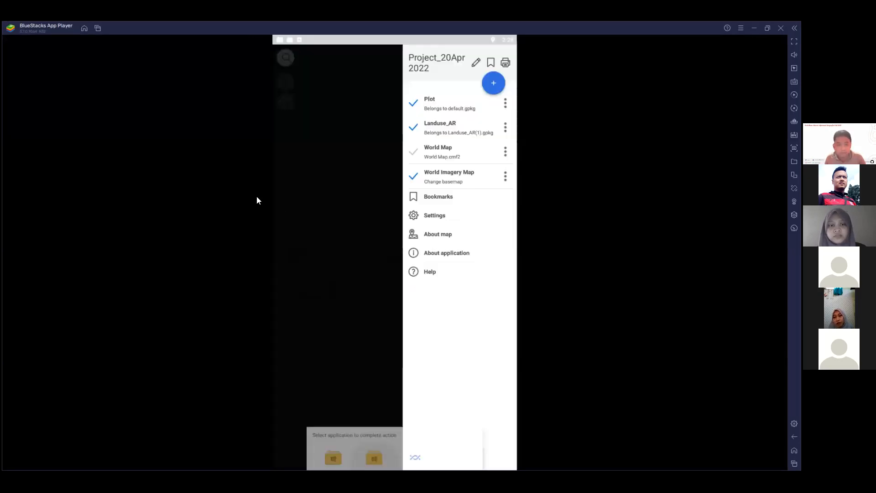
scroll(44, 173, "down", 2)
scroll(43, 171, "down", 3)
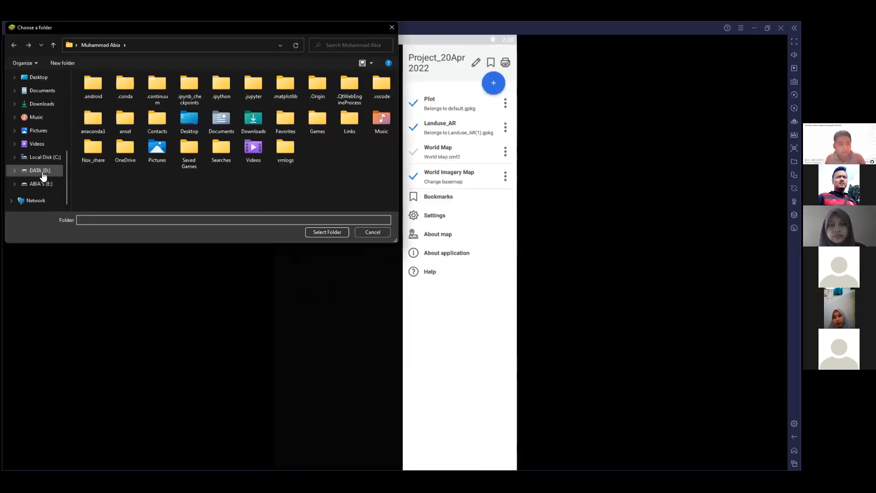
left_click(40, 170)
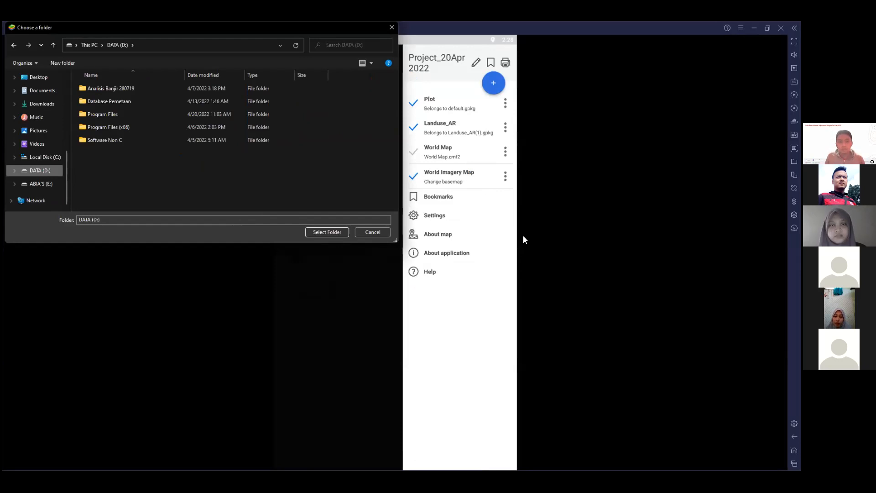
Switch to the File Explorer window showing DATA (D:) and extract Plot.zip into that same location
key("super+Tab")
left_click(533, 401)
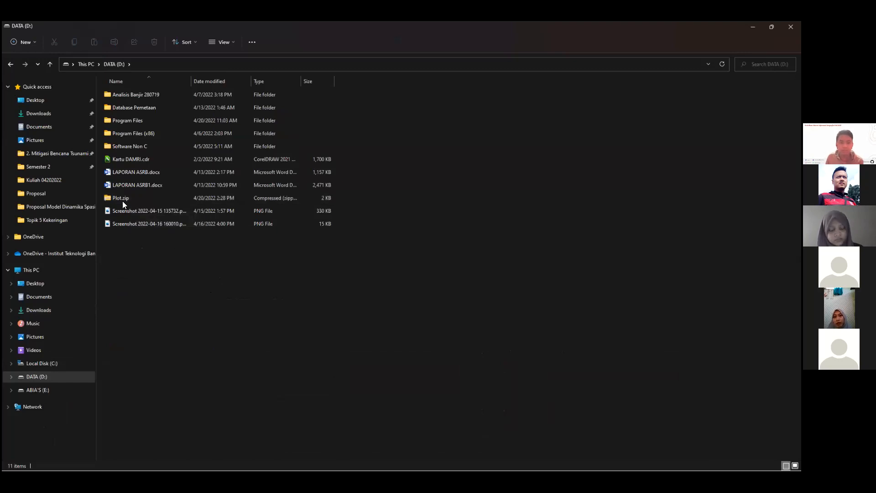
right_click(137, 202)
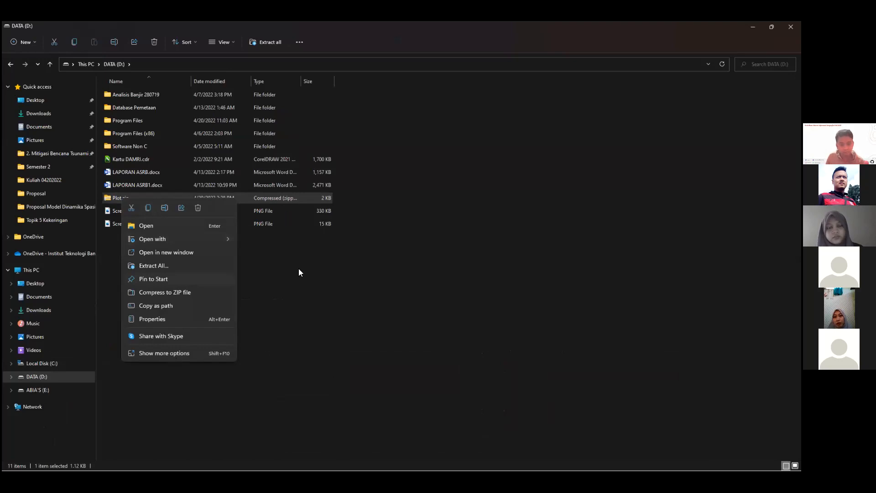
left_click(298, 293)
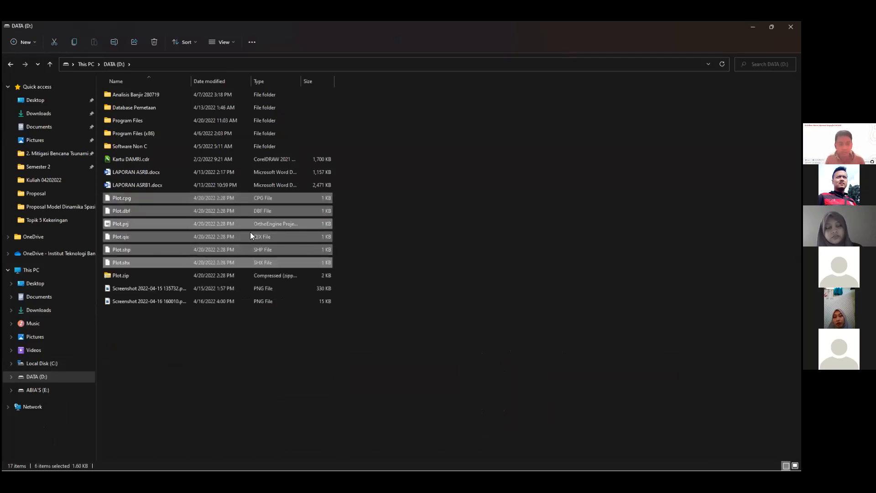
Add the extracted Plot.shp to the map in ArcMap and set its point symbol color to yellow
left_click(154, 249)
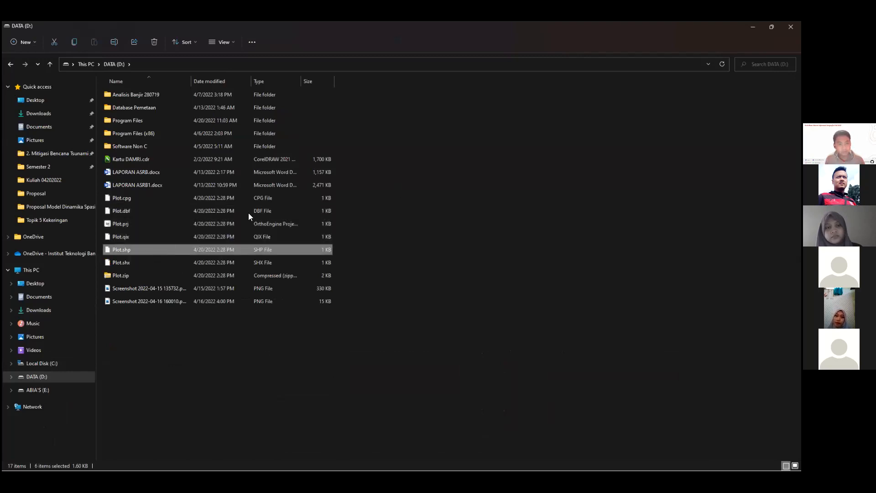
mouse_move(124, 251)
left_mouse_down()
mouse_move(82, 110)
mouse_move(75, 130)
mouse_move(97, 150)
left_mouse_up()
left_click(29, 112)
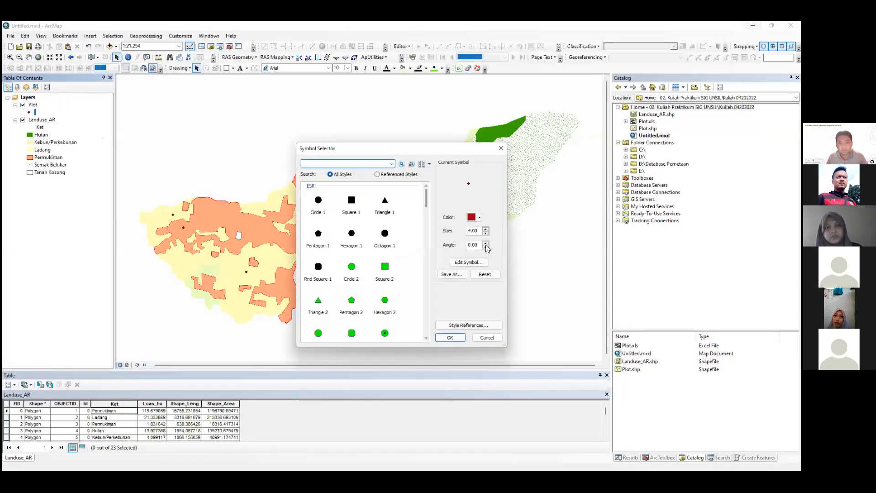
left_click(479, 217)
left_click(500, 253)
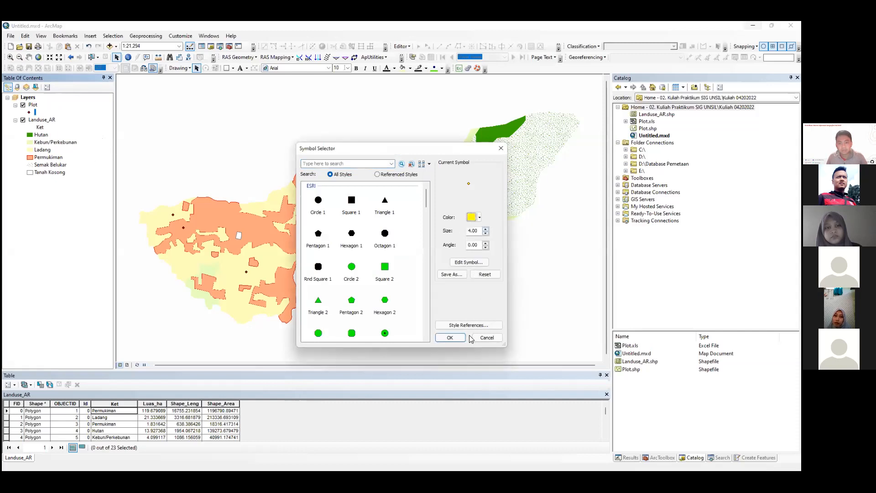
key("Return")
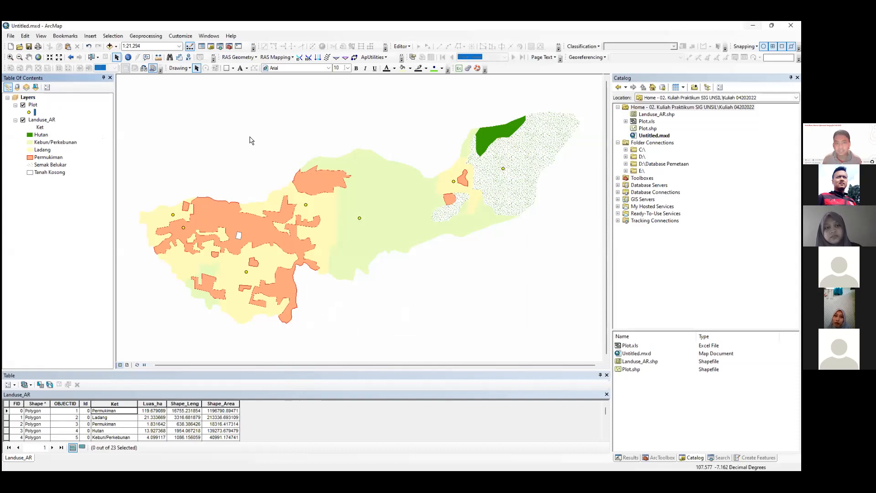
Switch back to BlueStacks, leave the map project, search the Play Store for "carry" and open the CarryMap app page
key("alt+Tab")
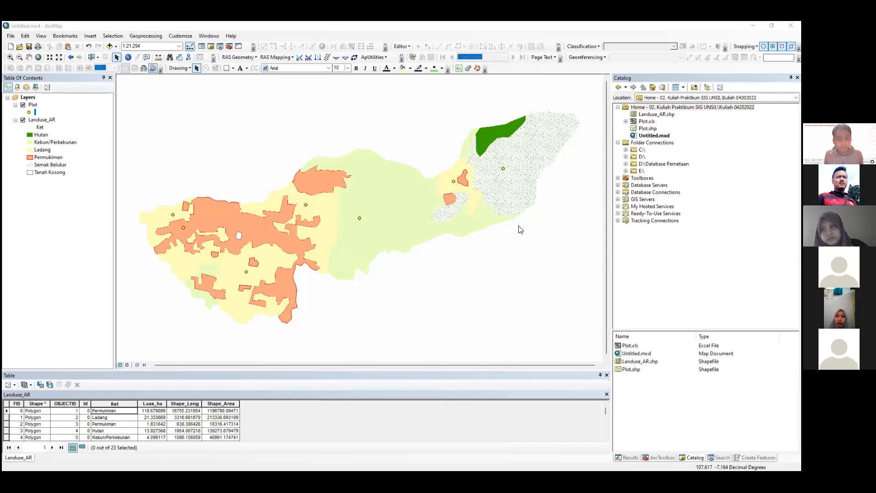
key("super+Tab")
left_click(197, 255)
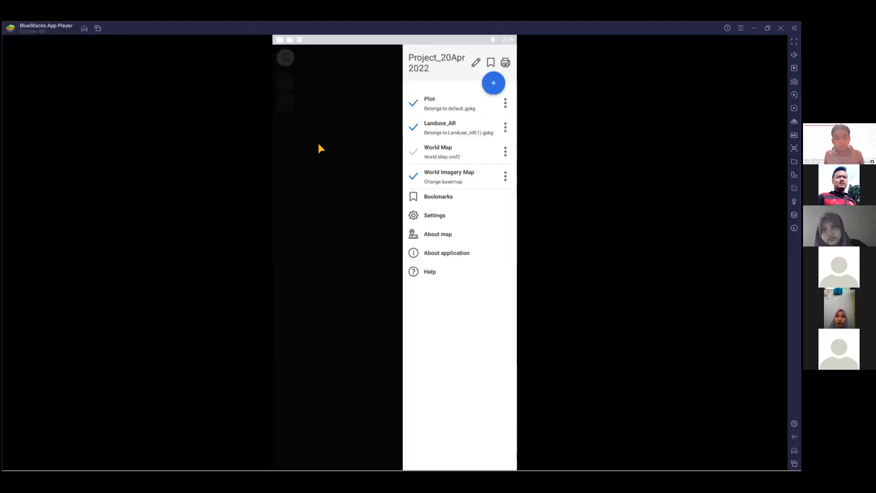
left_click(386, 161)
key("Escape")
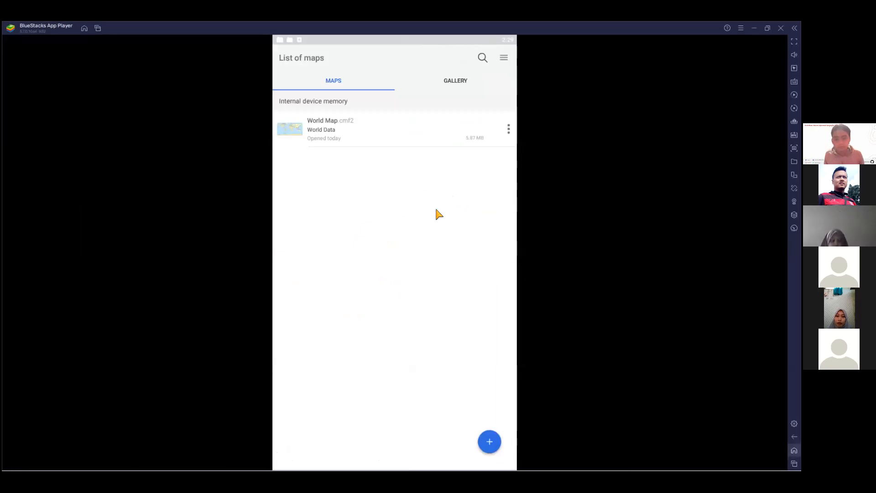
left_click(325, 91)
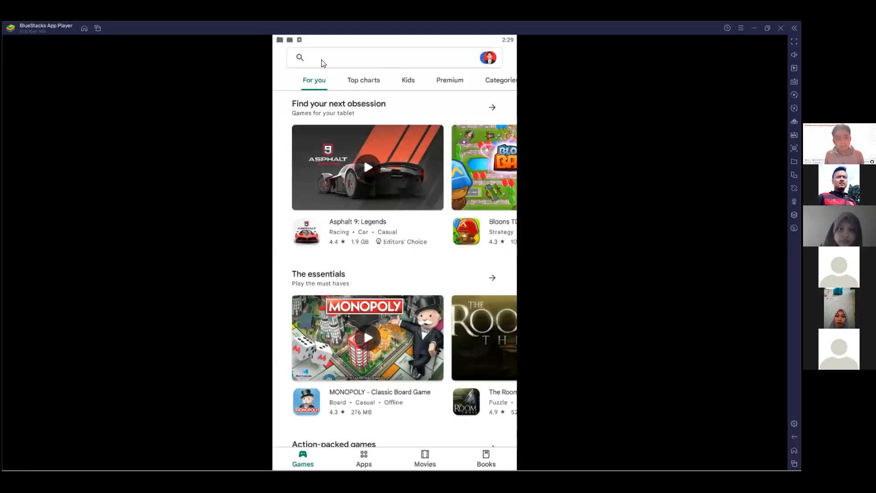
left_click(322, 62)
type("carry")
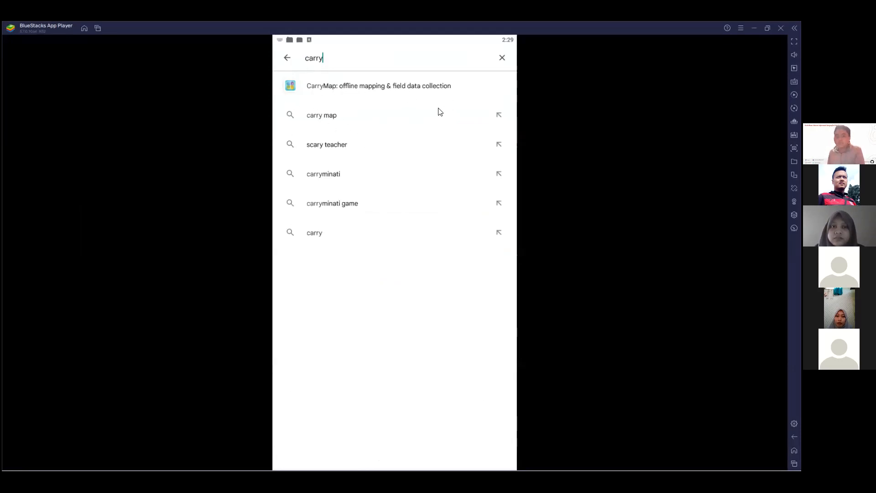
left_click(347, 86)
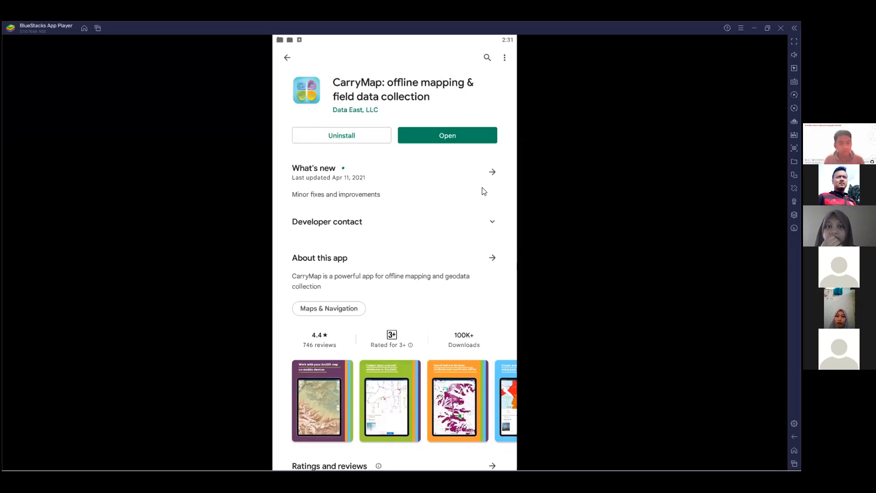
Switch to the Kuliah 04202022 folder in File Explorer and open Plot.xls in Excel as read-only
key("alt+Tab")
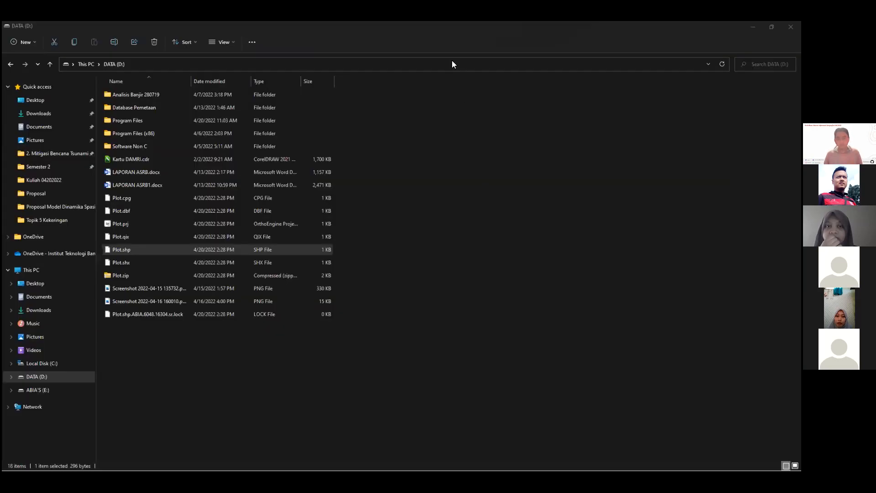
key("alt+Tab")
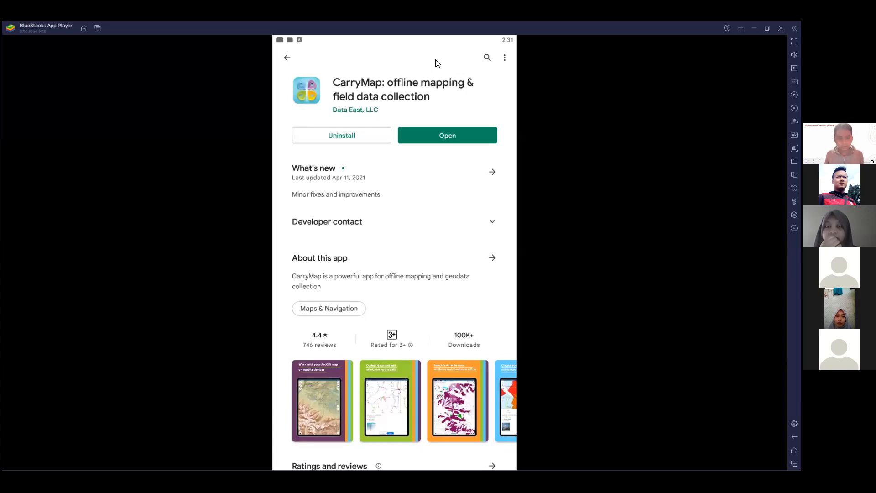
key("alt+Tab")
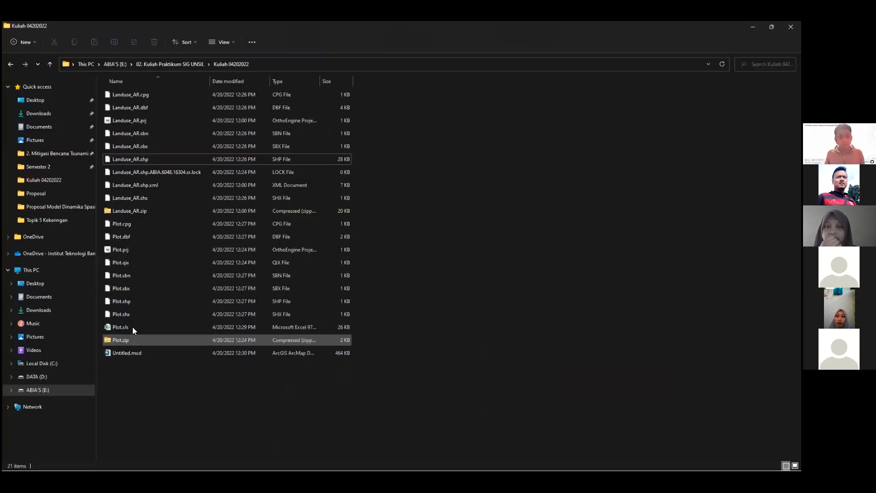
double_click(132, 327)
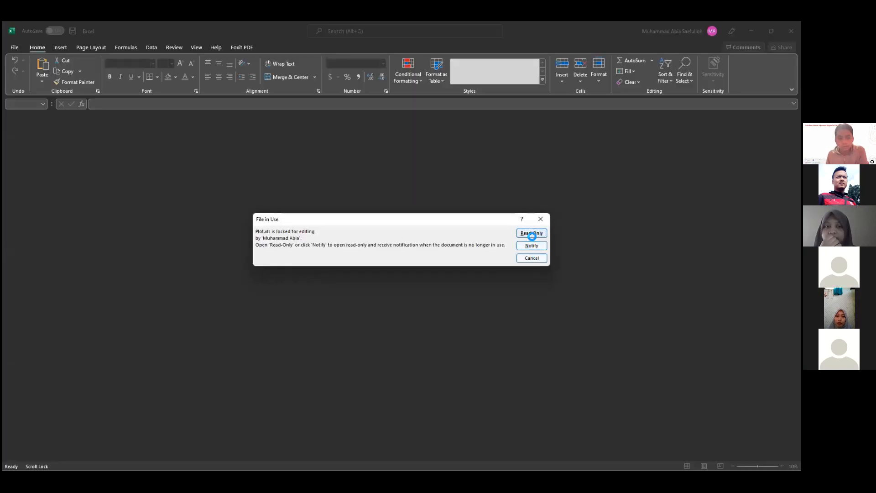
key("Return")
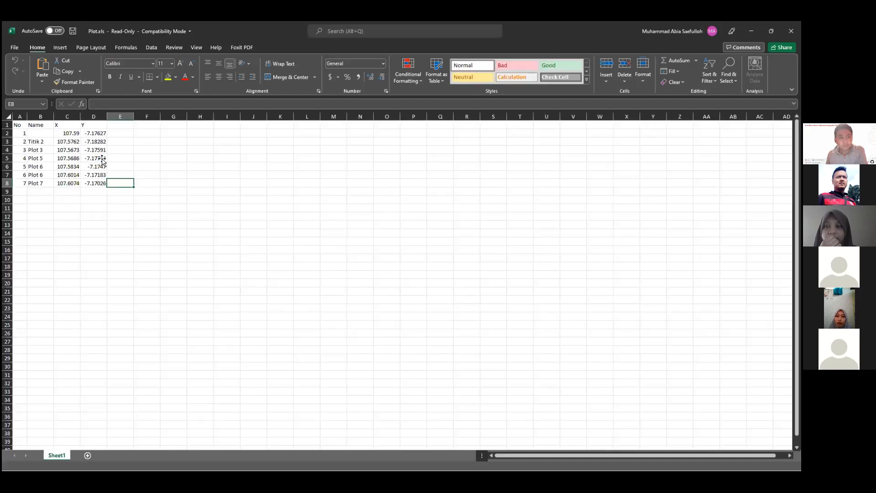
Examine the X and Y coordinate values recorded for the survey plots in Sheet1
left_click(94, 159)
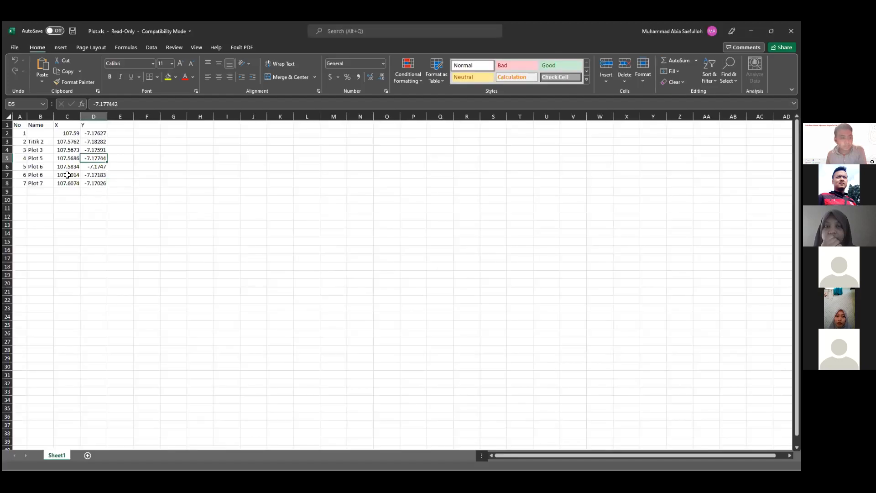
key("Down")
key("Down")
key("Down")
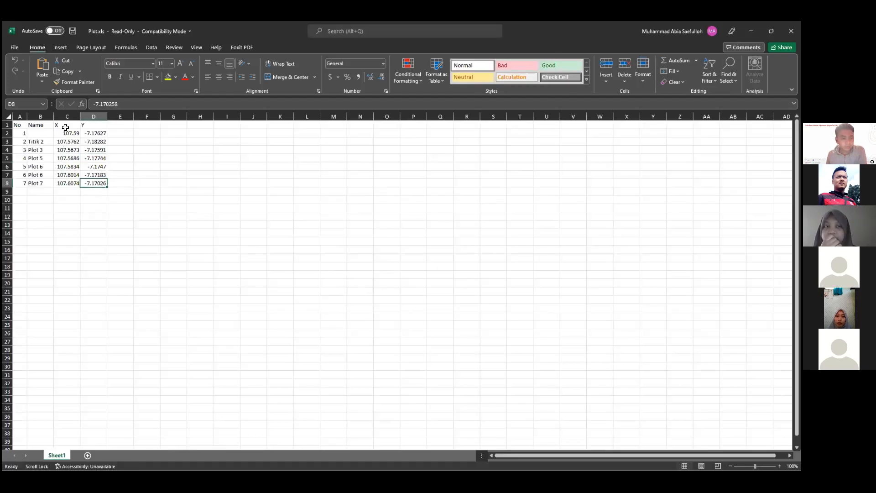
left_click_drag(64, 131, 103, 183)
left_click(166, 209)
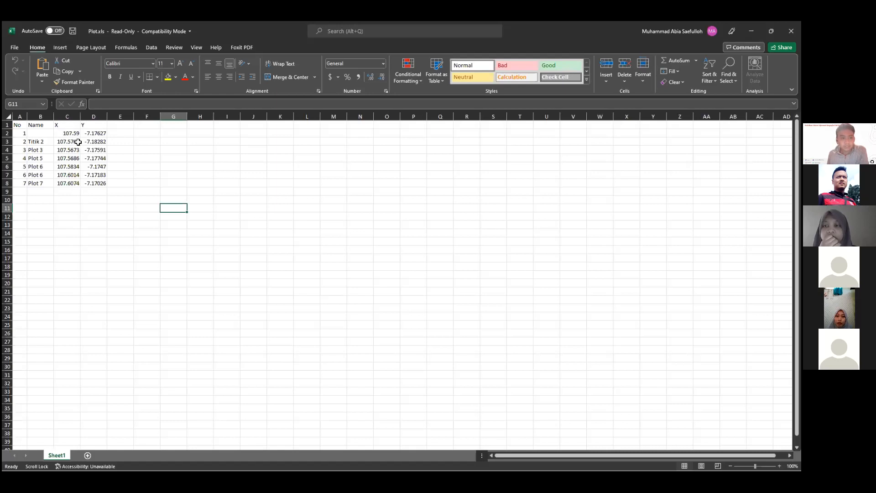
left_click_drag(75, 134, 75, 183)
left_click(73, 126)
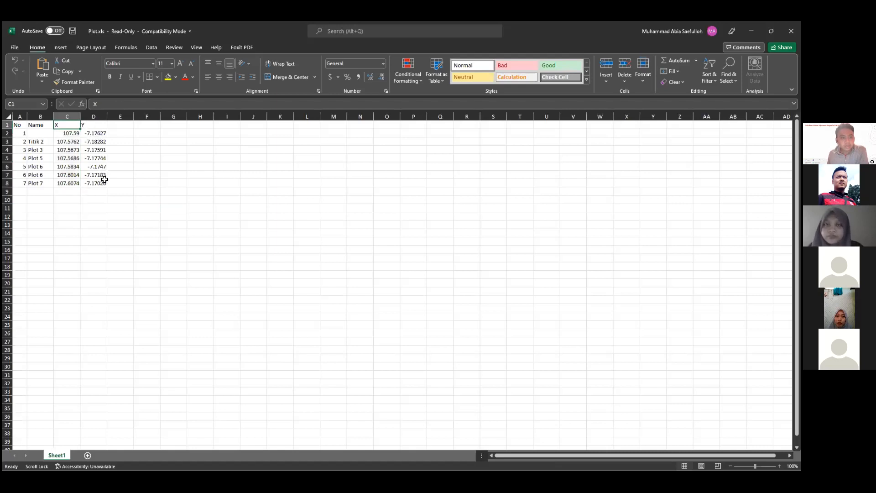
Examine the Y values and plot names in Sheet1, and review the file types available for saving a copy of Plot.xls without saving
left_click_drag(94, 133, 94, 183)
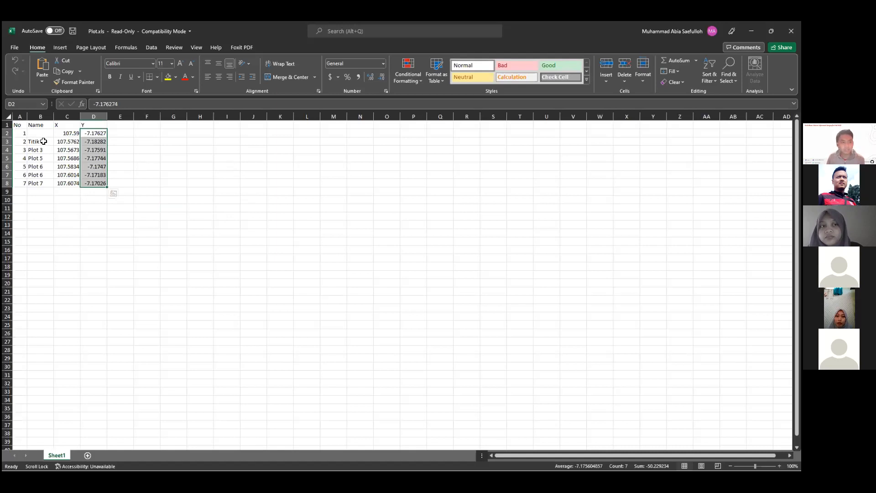
left_click(46, 143)
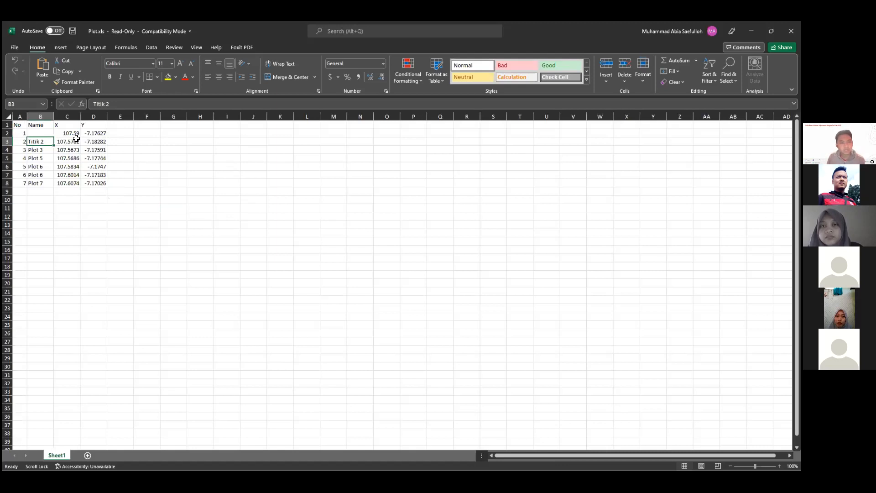
left_click(16, 49)
left_click(43, 153)
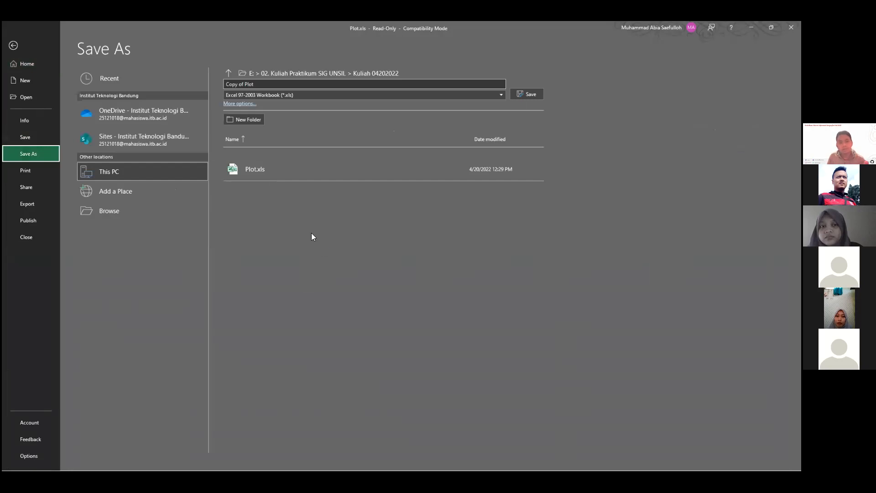
left_click(109, 211)
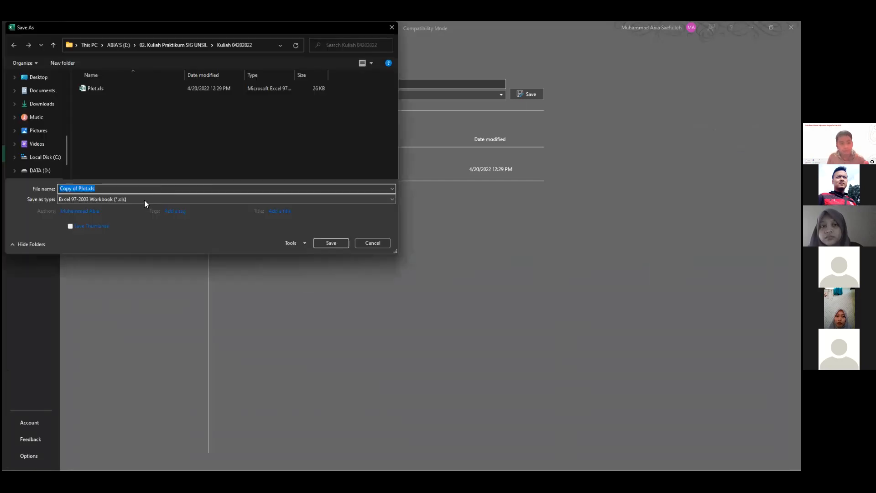
left_click(144, 200)
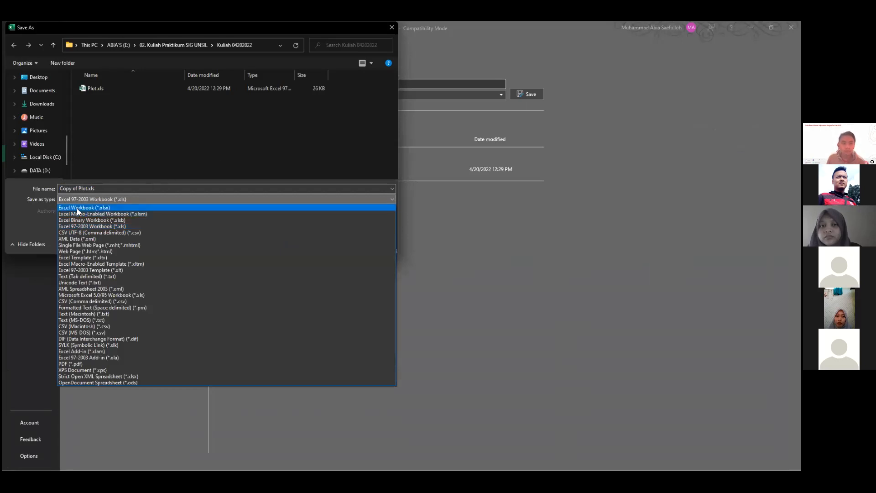
left_click(339, 200)
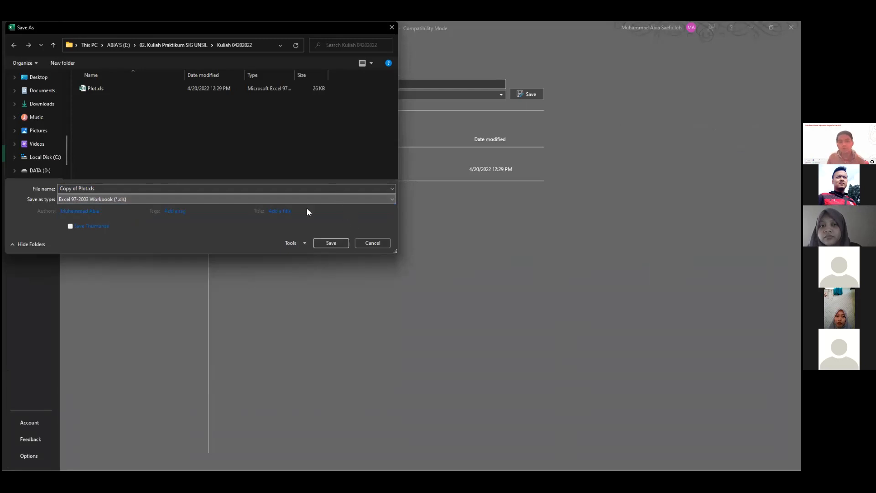
left_click(111, 200)
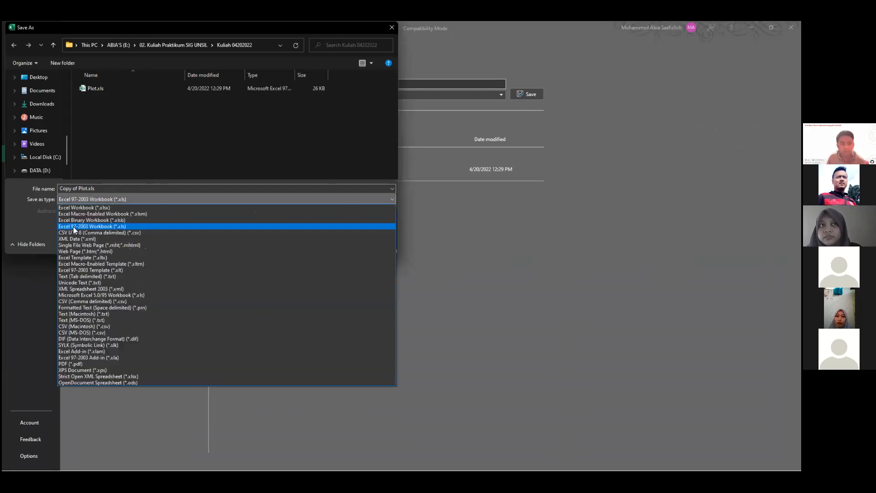
left_click(329, 164)
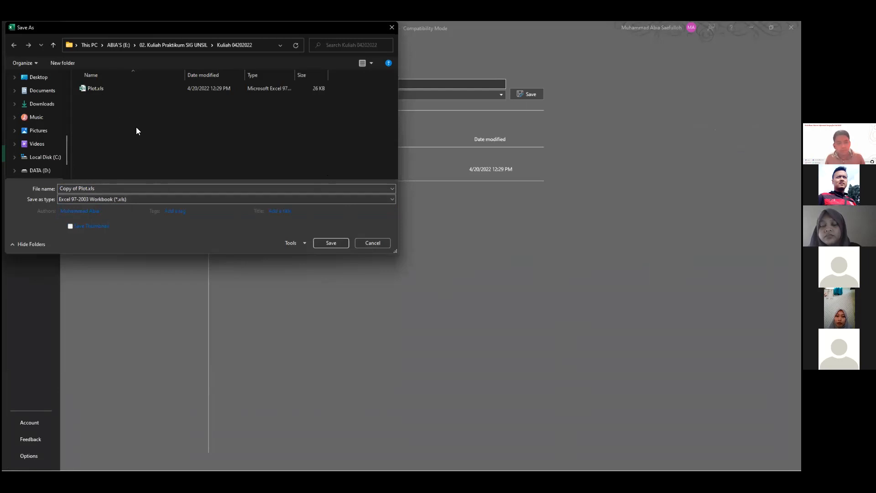
key("Escape")
key("Escape")
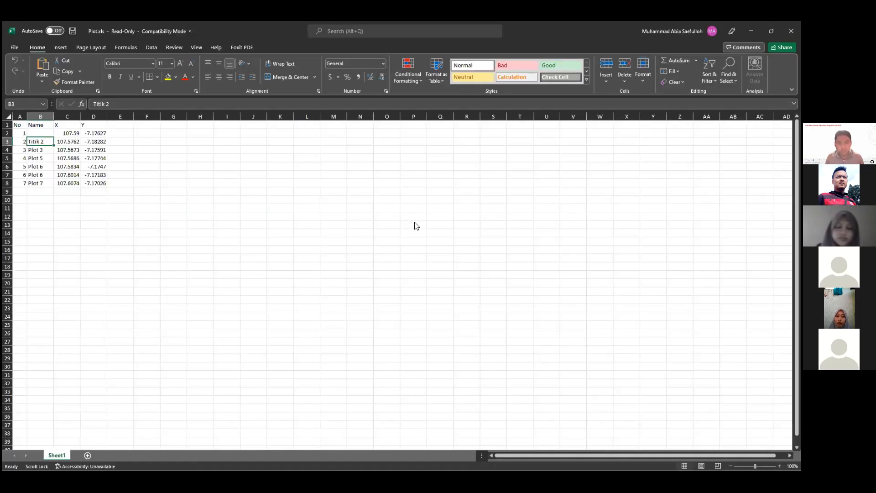
Switch to ArcMap, remove the Plot point layer and add the Sheet1$ table from Plot.xls to the map
key("alt+Tab")
right_click(33, 106)
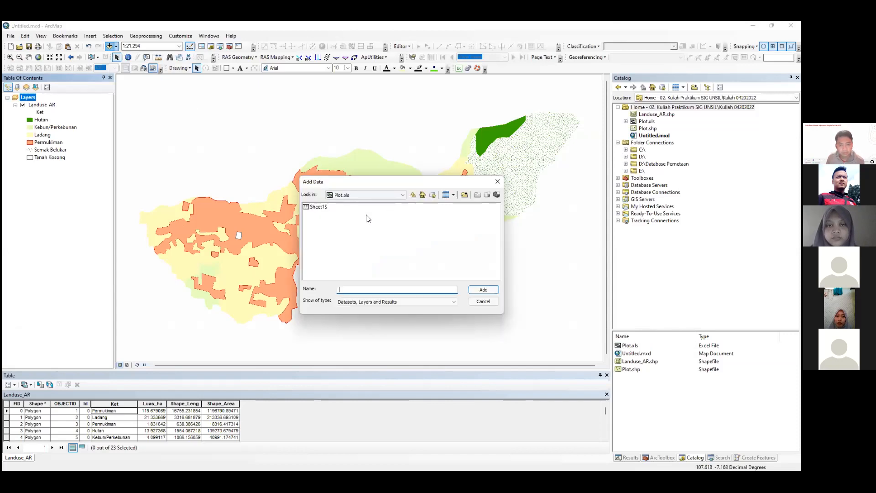
double_click(332, 209)
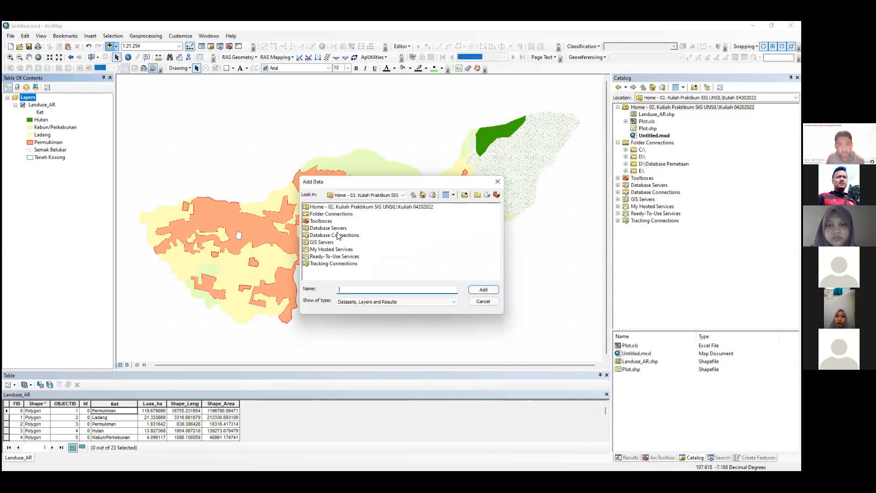
double_click(315, 207)
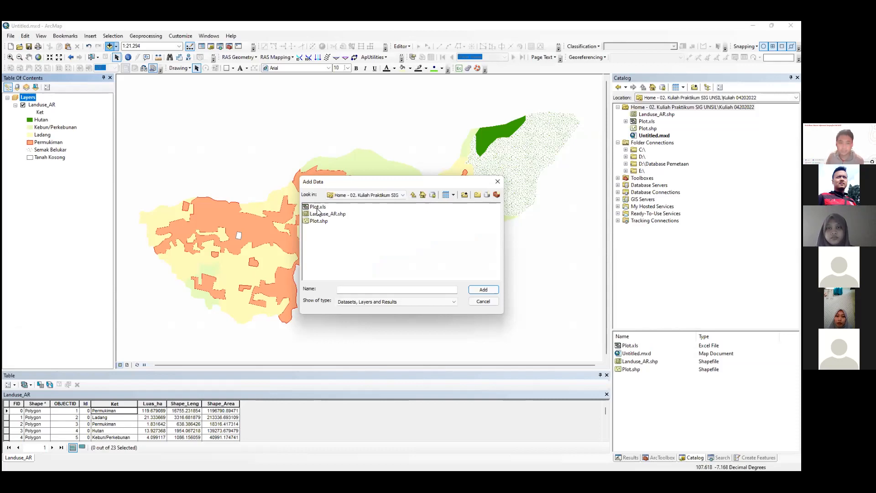
double_click(318, 208)
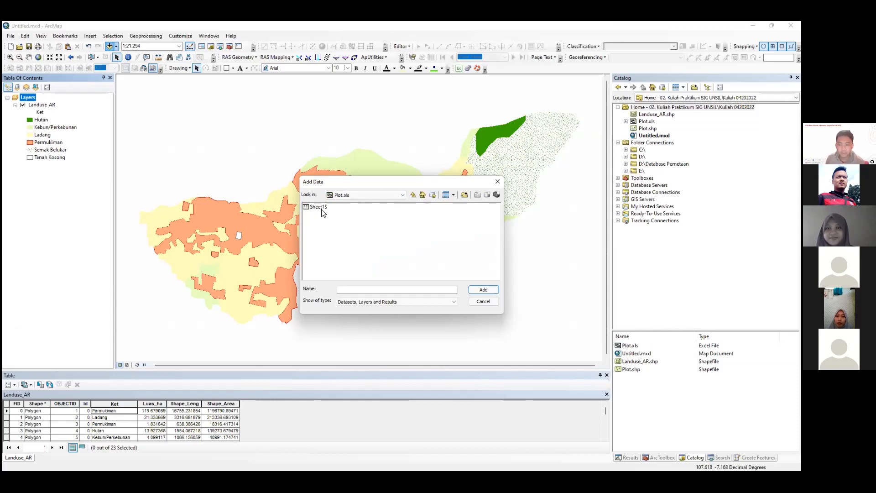
left_click(483, 291)
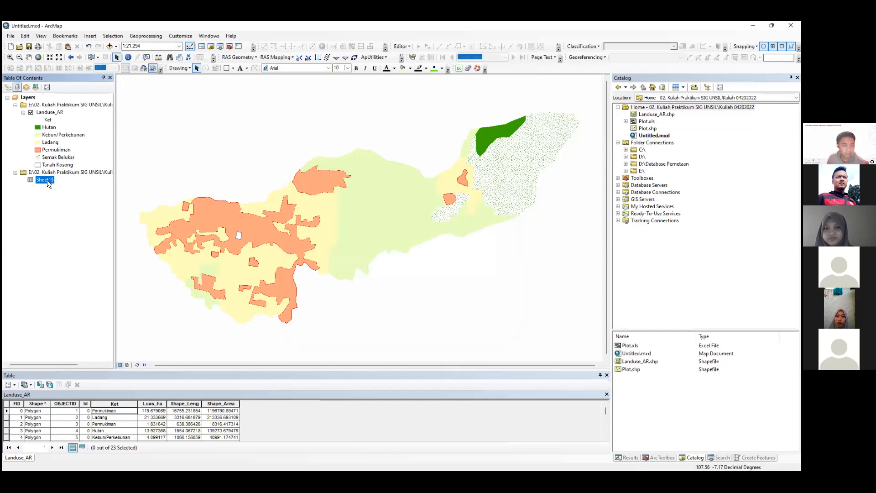
Start Display XY Data for the Sheet1$ table with X as the X field and Y as the Y field
right_click(48, 183)
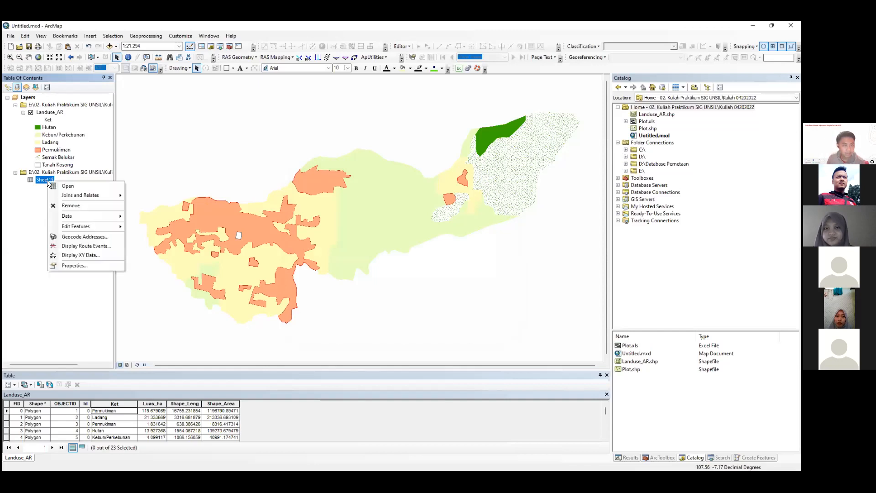
left_click(83, 258)
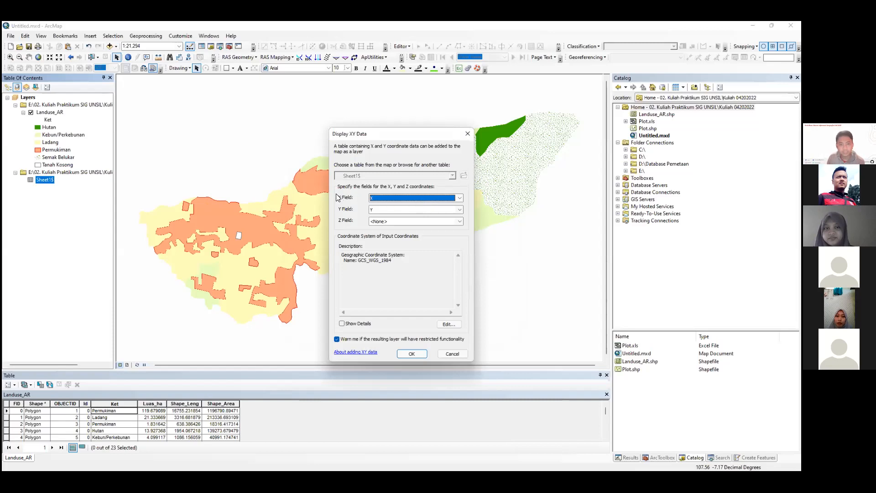
left_click(404, 200)
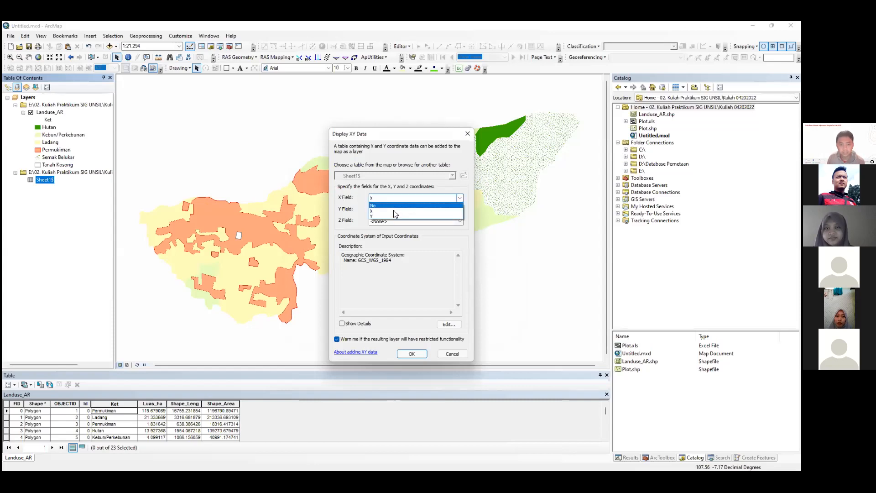
left_click(394, 211)
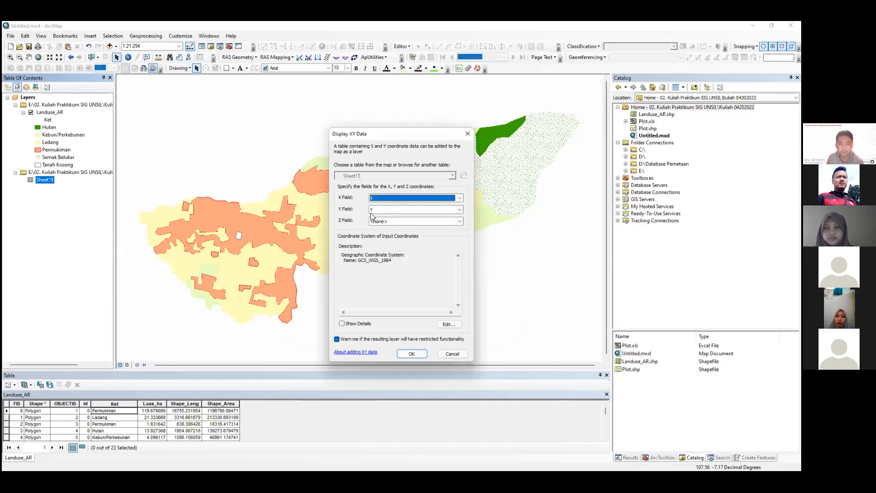
left_click(382, 211)
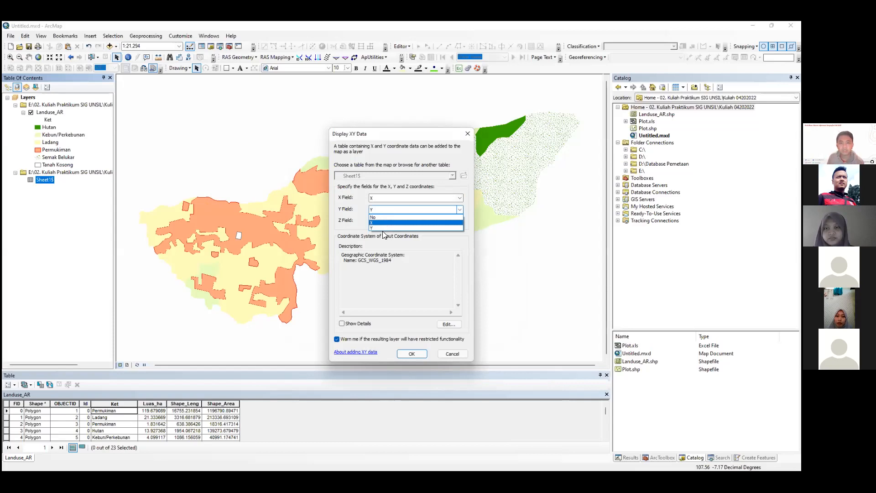
left_click(379, 227)
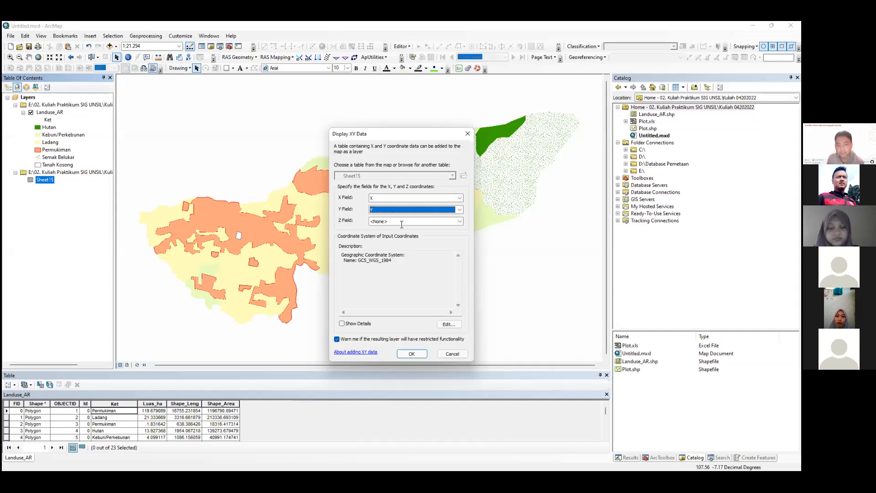
Set the input coordinate system to WGS 1984 and create the point layer from the table's coordinates, accepting the missing Object-ID notice
left_click(450, 325)
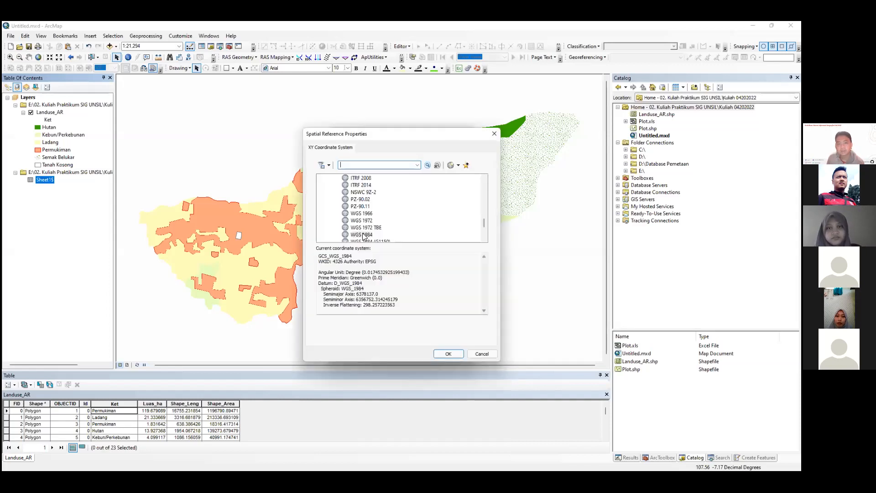
right_click(363, 236)
left_click(453, 233)
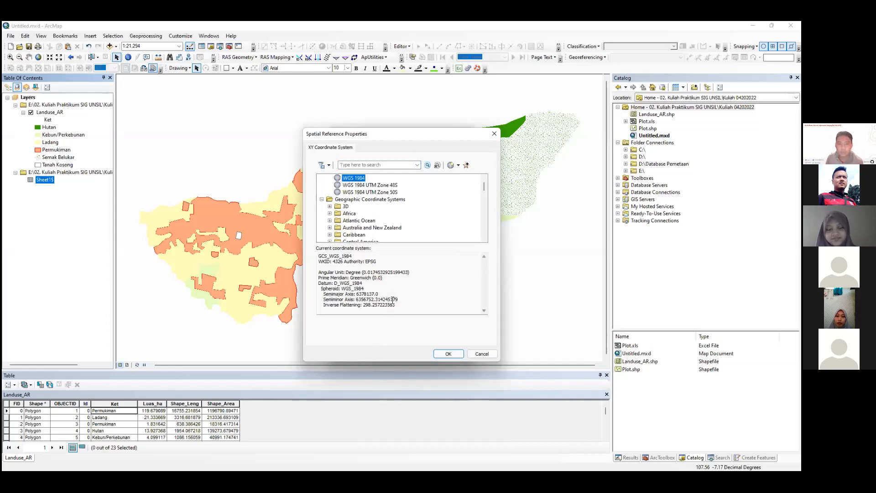
scroll(352, 212, "up", 1)
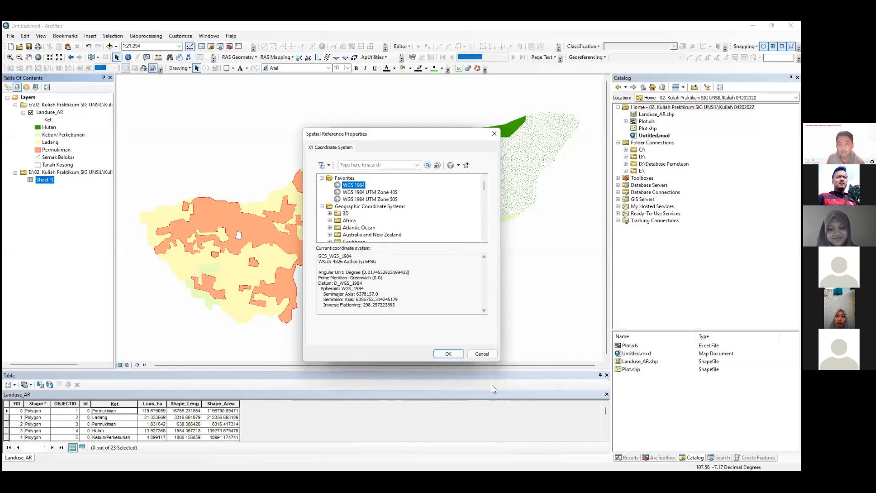
left_click(447, 354)
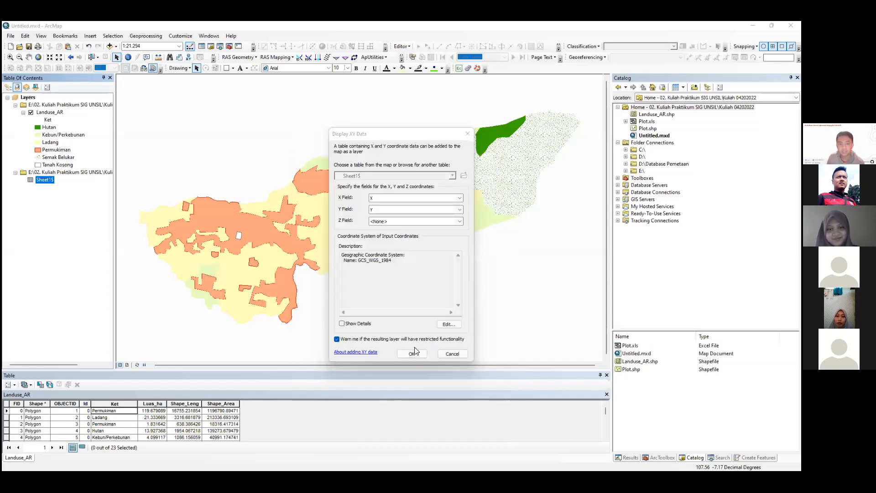
left_click(414, 354)
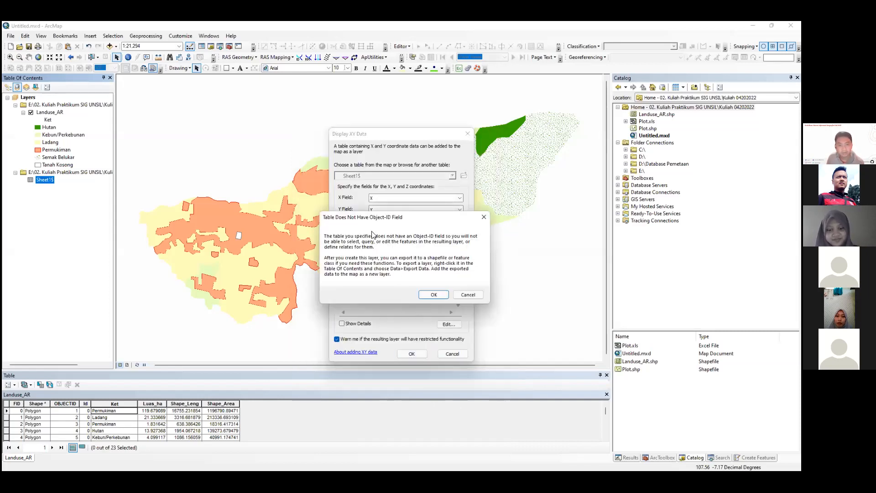
left_click(432, 296)
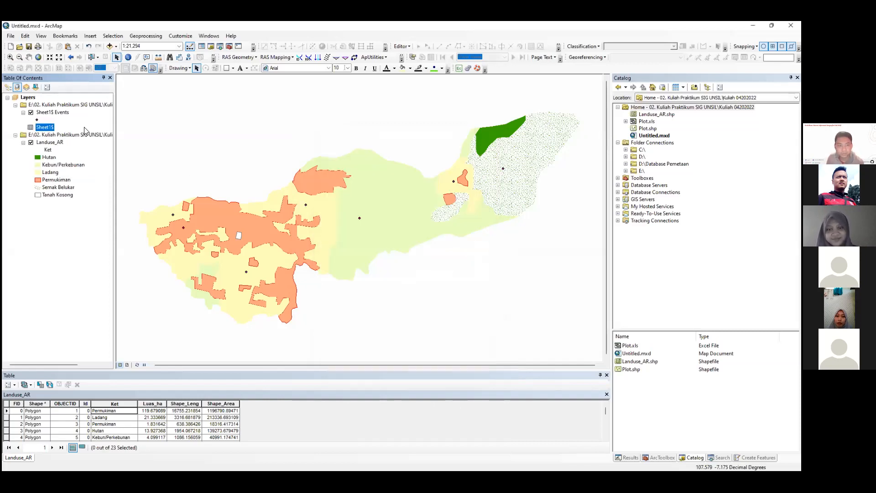
List the layers by drawing order and change the Sheet1$ Events point symbol to Circle 2 with size 10
left_click(8, 87)
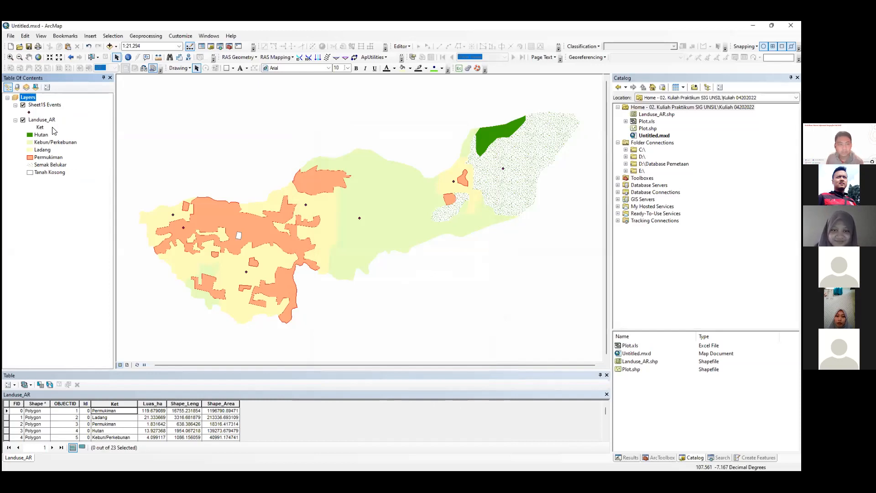
left_click(29, 112)
left_click(352, 267)
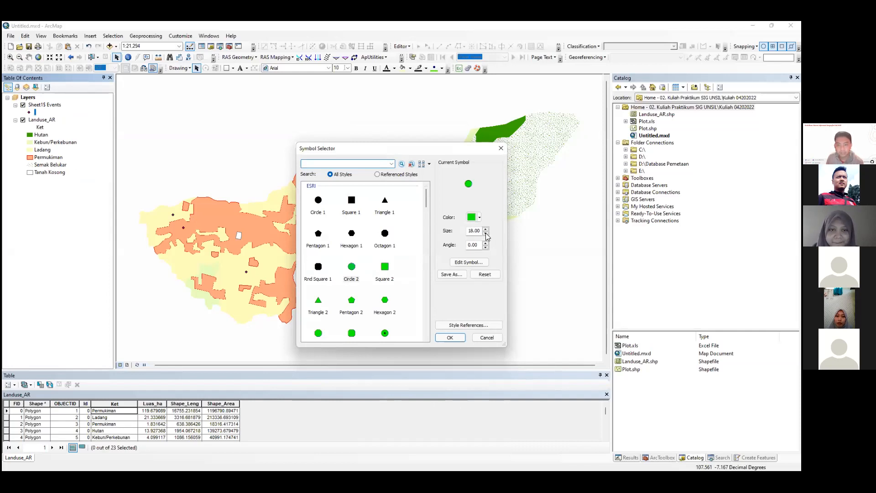
type("10")
left_click(450, 338)
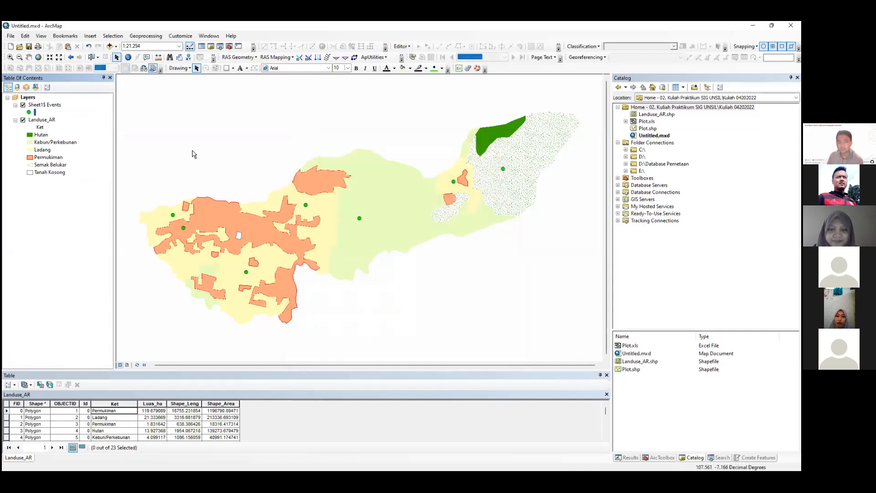
Examine the attribute tables of Sheet1$ Events and Landuse_AR, enlarging the table area and highlighting the Shape_Leng column of Landuse_AR
right_click(50, 105)
left_click(94, 129)
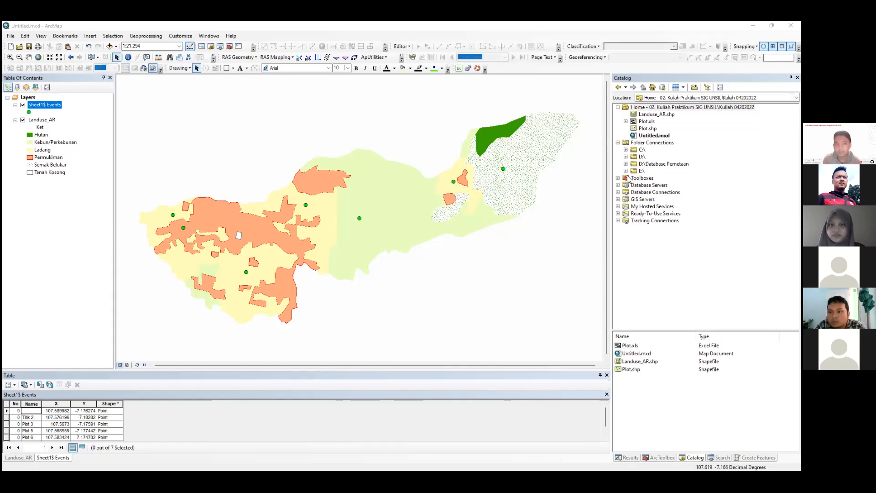
right_click(46, 121)
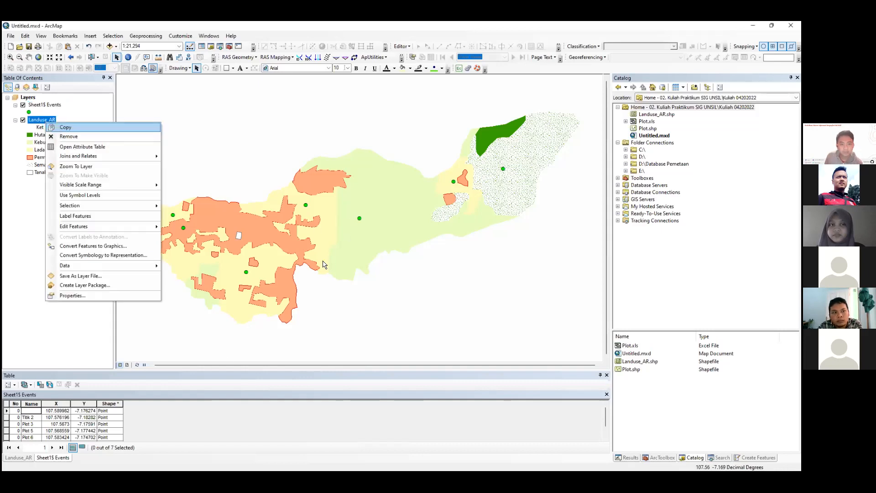
left_click(82, 147)
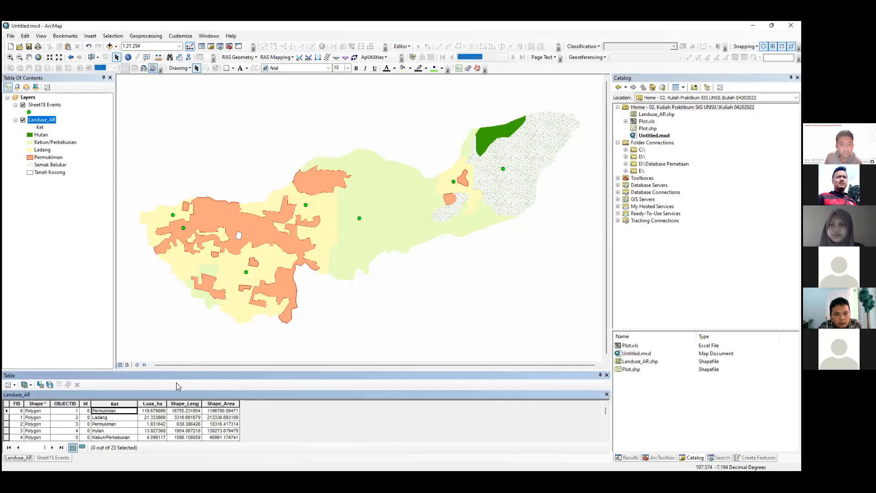
left_click_drag(186, 332, 186, 337)
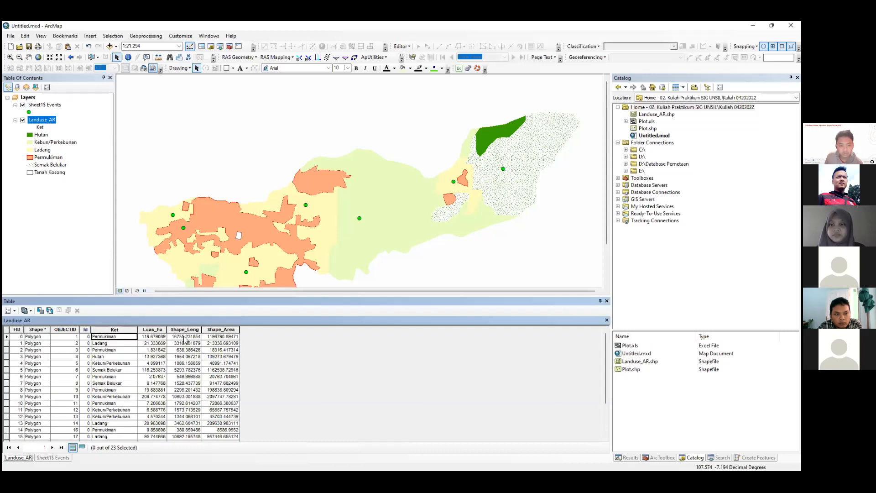
left_click(184, 330)
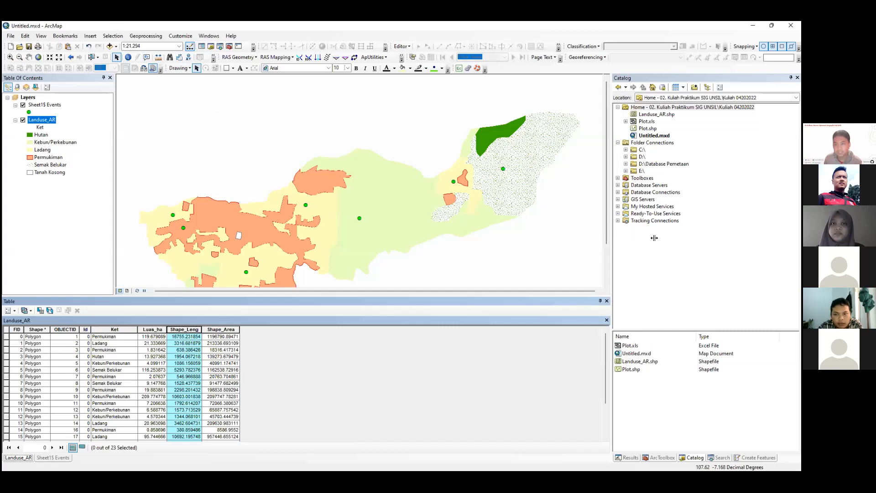
left_click_drag(659, 238, 661, 239)
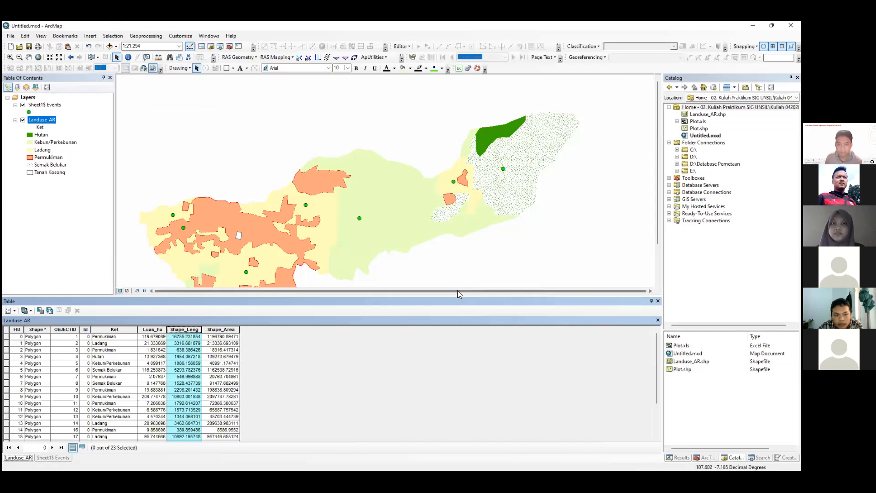
Shrink the attribute table area, switch to Plot.xls in Excel and highlight the X and Y coordinate values in C2:D8
left_click_drag(453, 297, 452, 337)
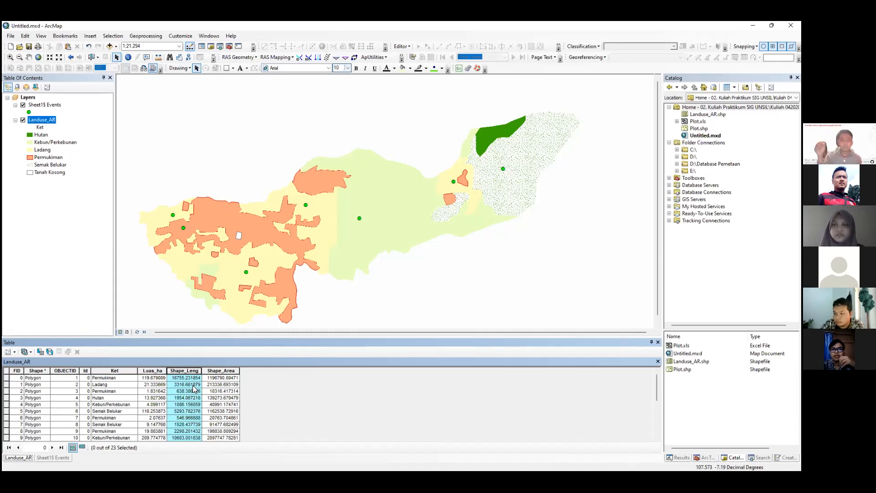
key("alt+Tab")
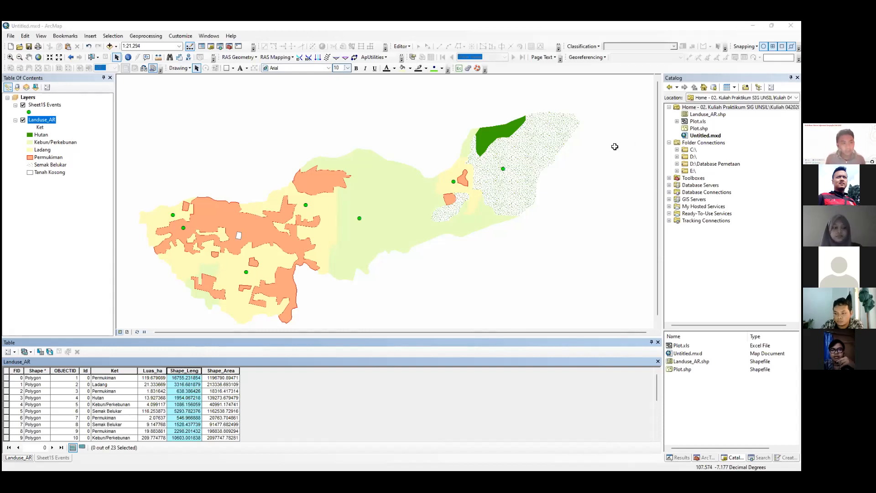
key("alt+Tab")
key("alt+Tab")
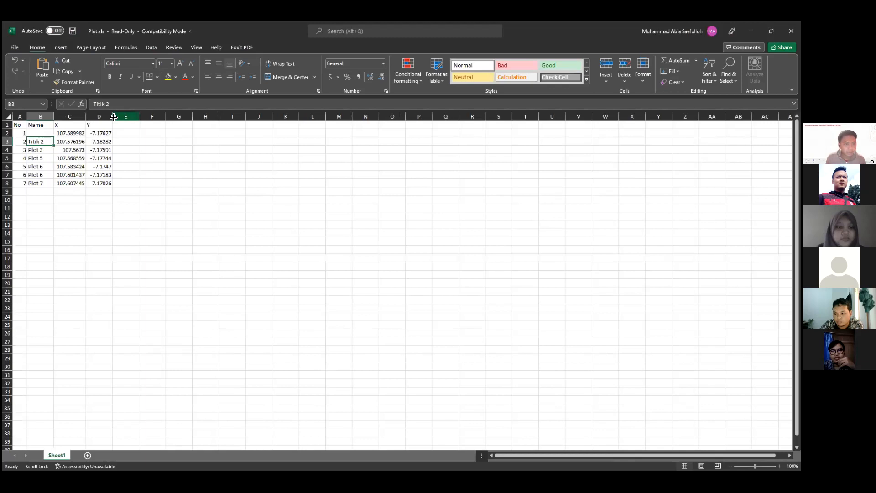
left_click_drag(74, 131, 102, 182)
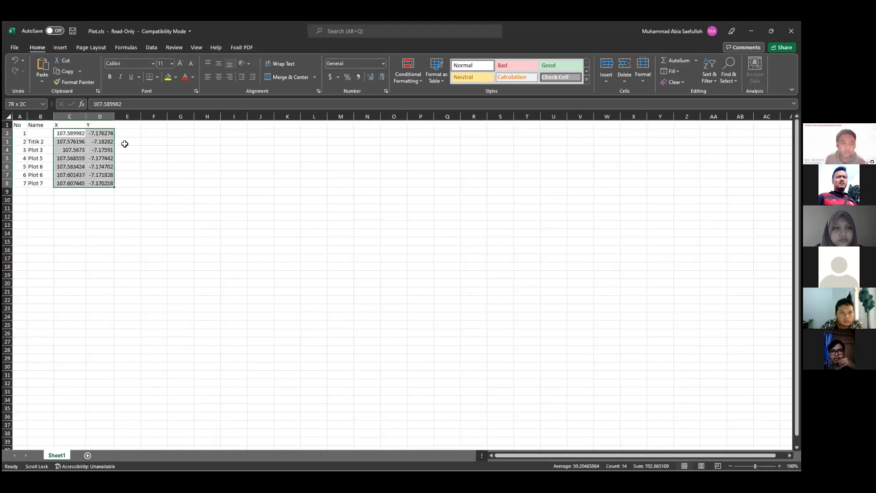
left_click(73, 132)
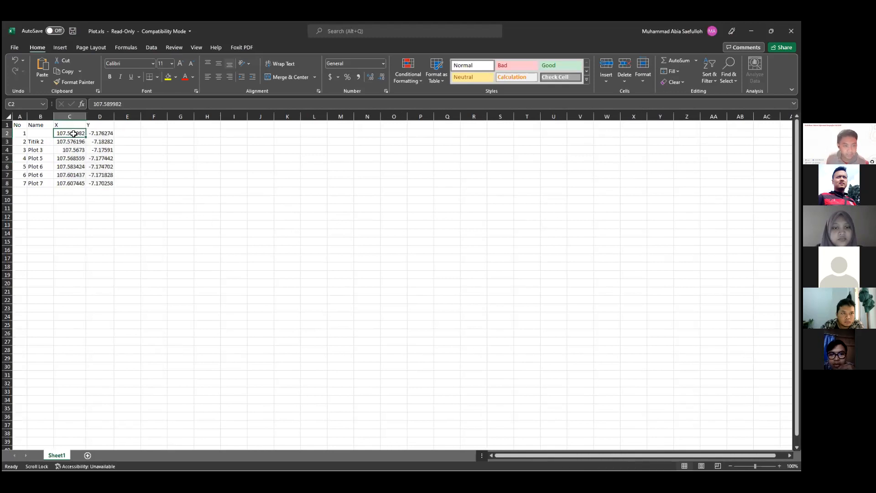
left_click(105, 184, "shift")
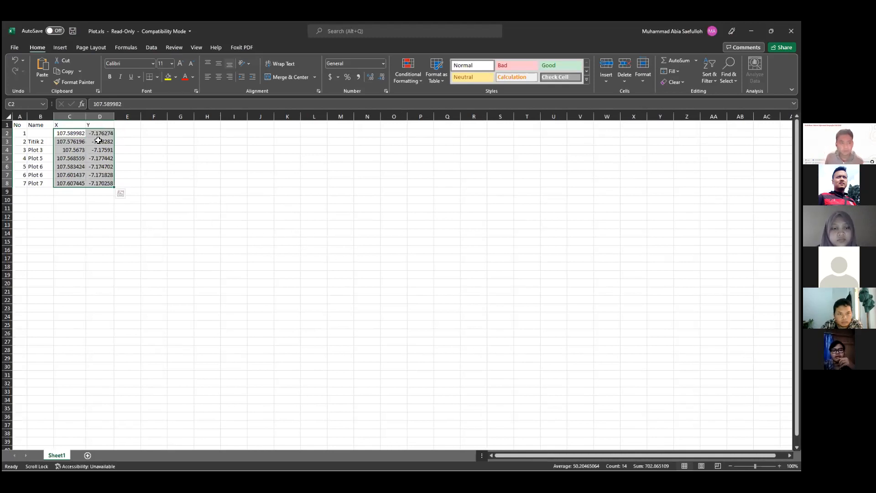
Format the header row No, Name, X and Y as bold and centred
left_click_drag(100, 125, 28, 184)
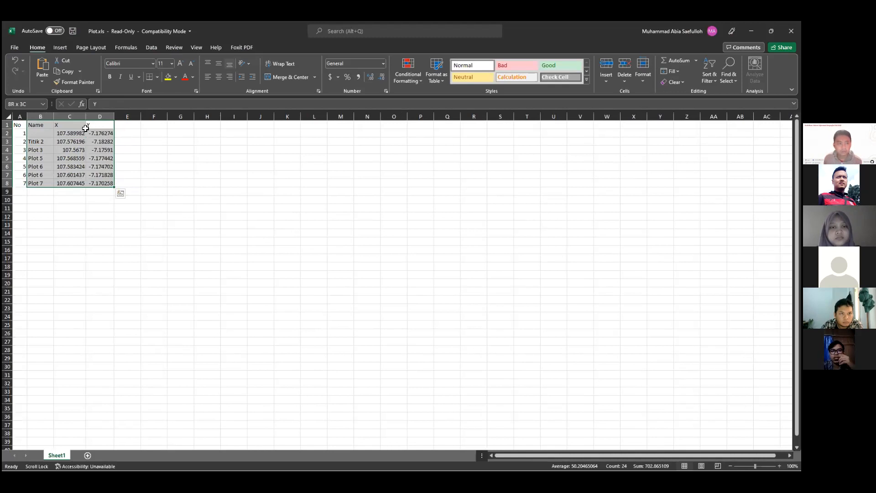
left_click(218, 78)
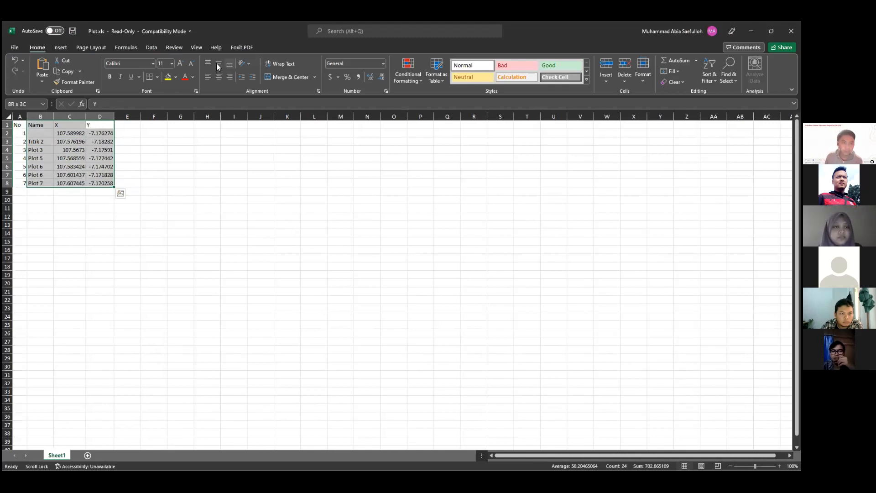
left_click(241, 208)
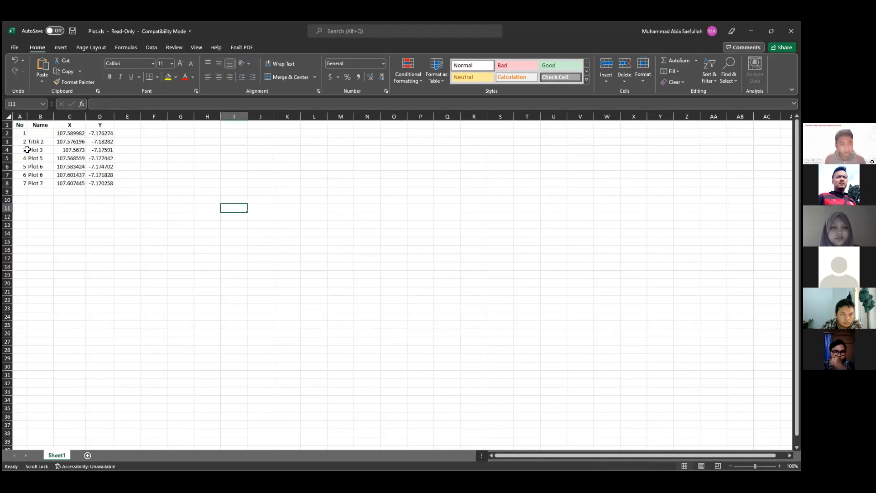
Centre the values under No, Name, X and Y in cells A2:D8
left_click(20, 132)
key("ctrl+shift+Down")
left_click(218, 65)
left_click(219, 77)
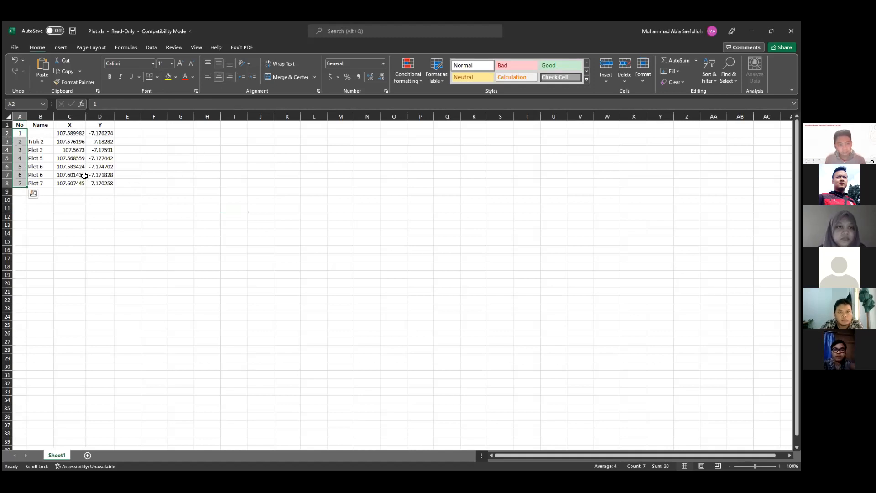
left_click_drag(40, 134, 93, 182)
left_click(215, 75)
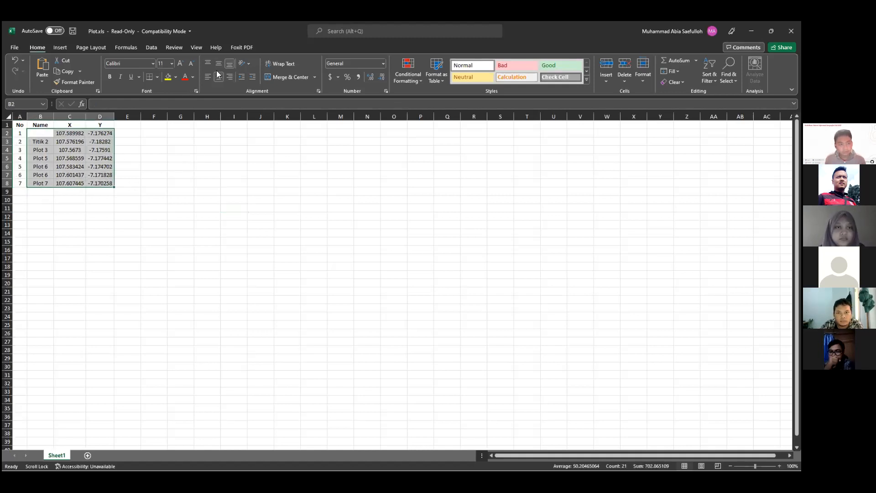
left_click(229, 184)
Try to save the changes to Plot.xls, leaving the save screen without storing a copy
key("ctrl+s")
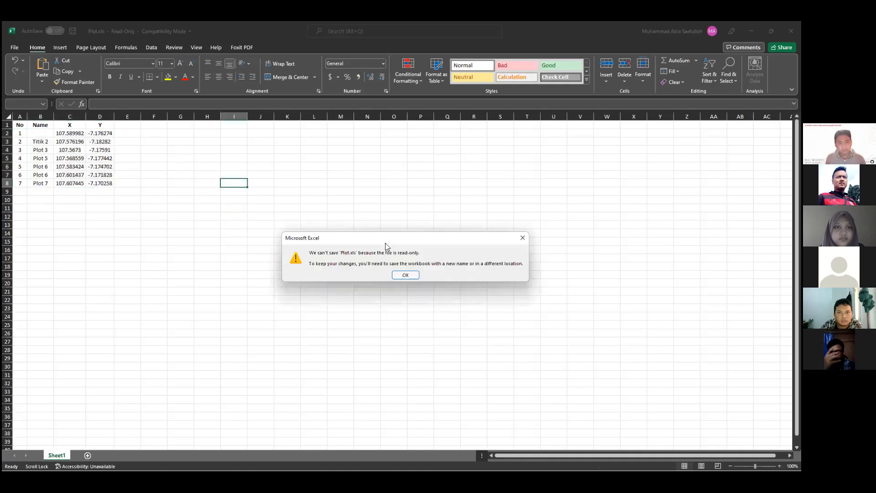
left_click(405, 275)
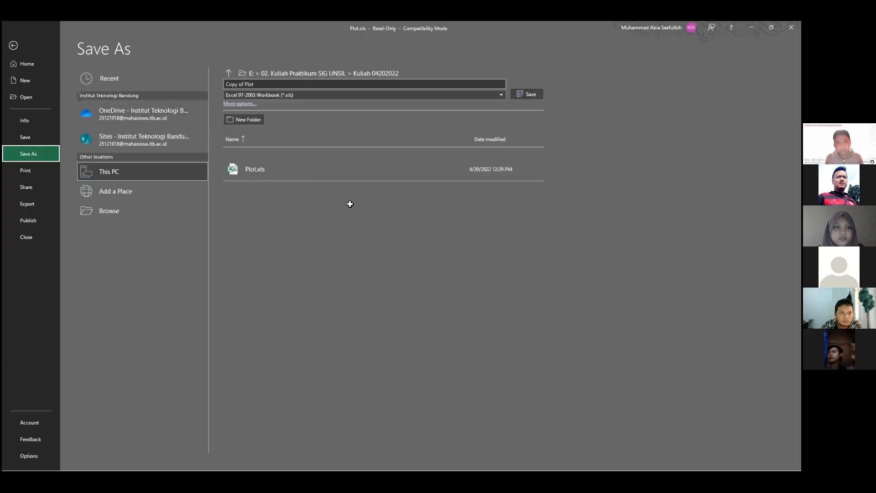
key("Escape")
Switch to the workbook Empang 1_10 titik coba.xls and examine its header row, point titles and Latitude values
key("alt+Tab")
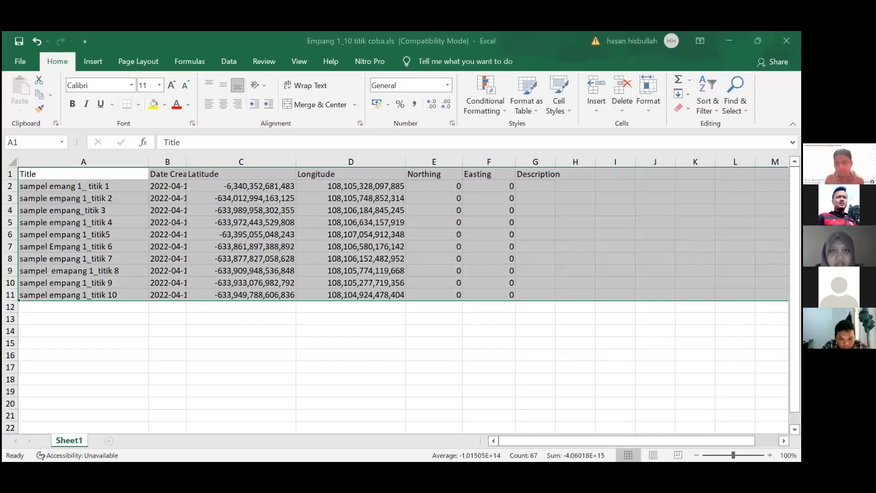
left_click(177, 318)
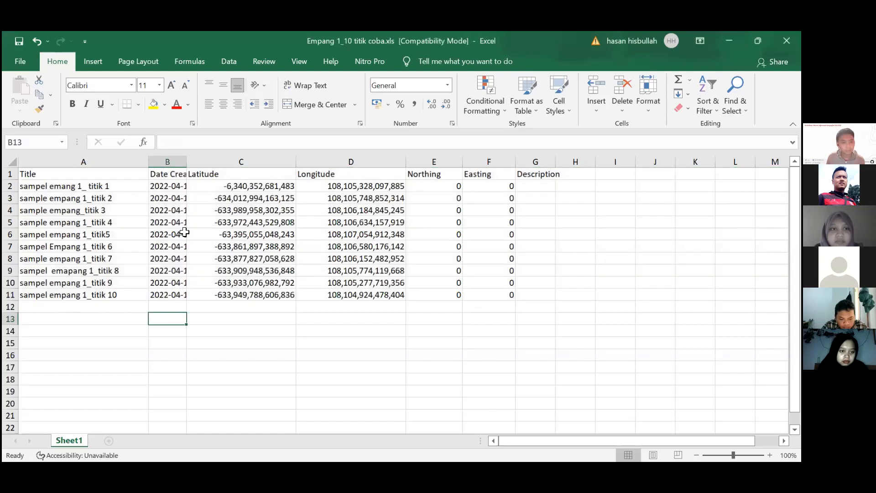
left_click(97, 188)
left_click(267, 200)
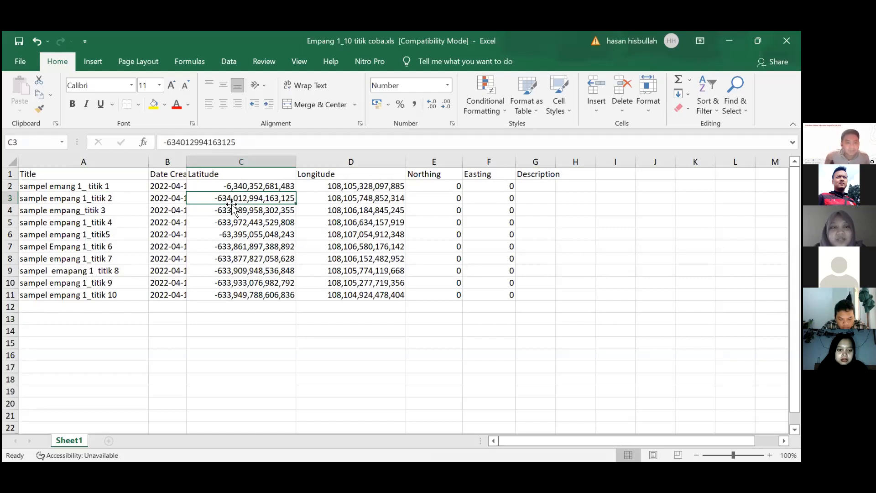
left_click(11, 175)
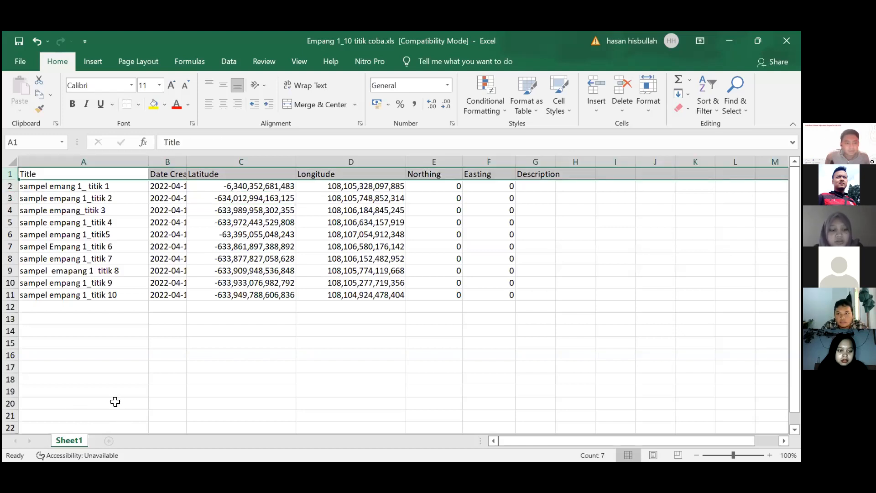
Try copying rows 1 to 11 of Sheet1 for pasting into another window, and copy the Latitude value in C3
key("alt+Tab")
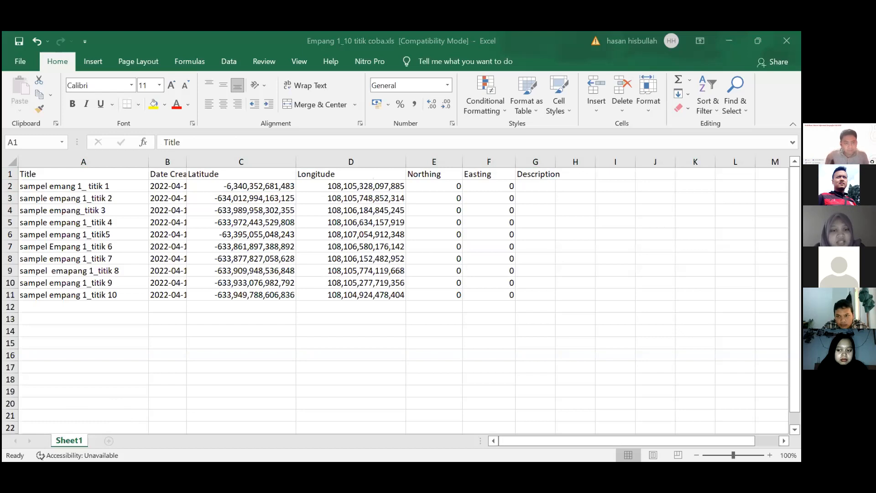
left_click(26, 187)
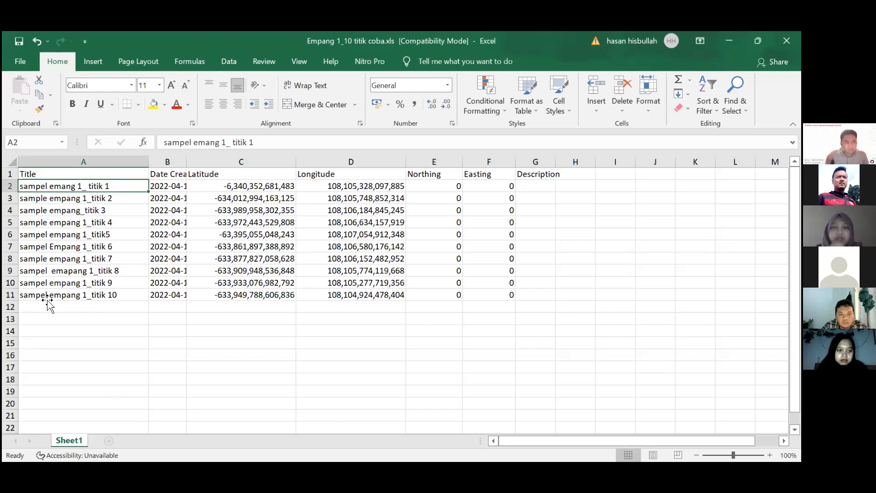
key("ctrl+a")
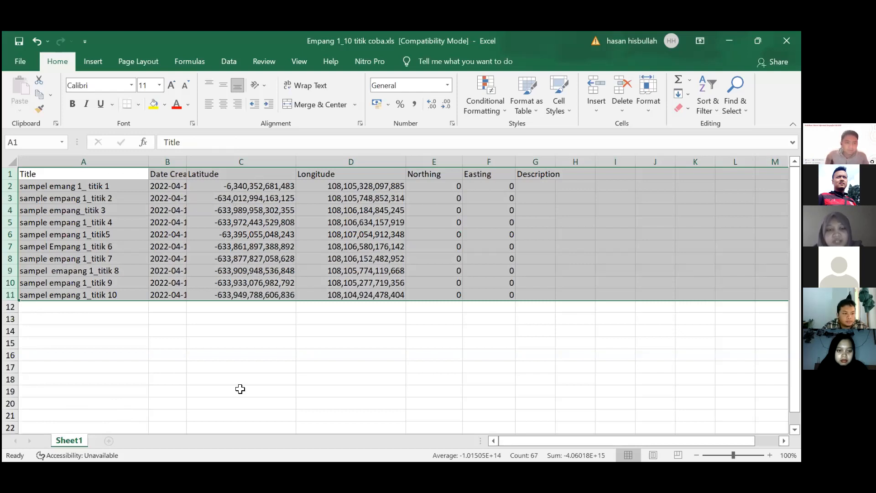
key("ctrl+c")
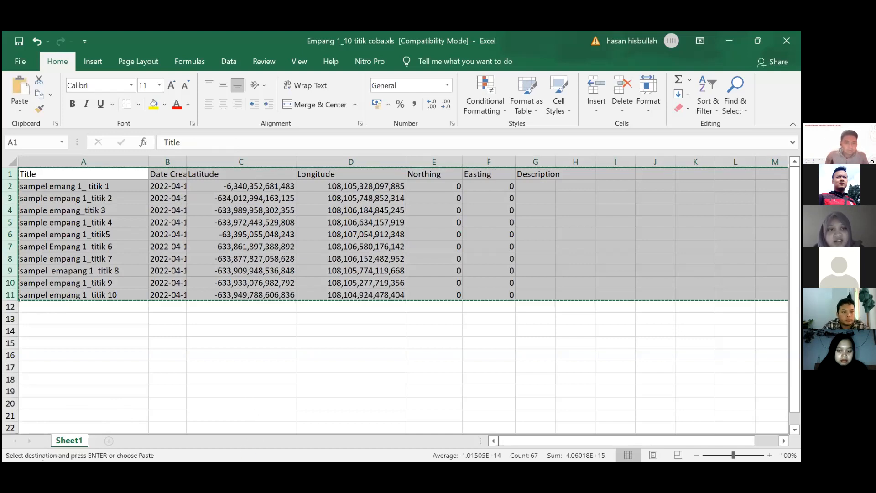
key("alt+Tab")
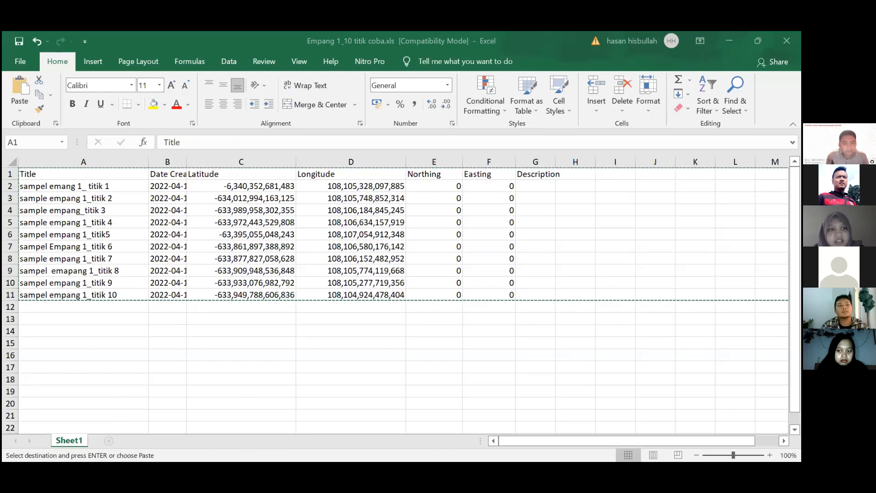
right_click(41, 181)
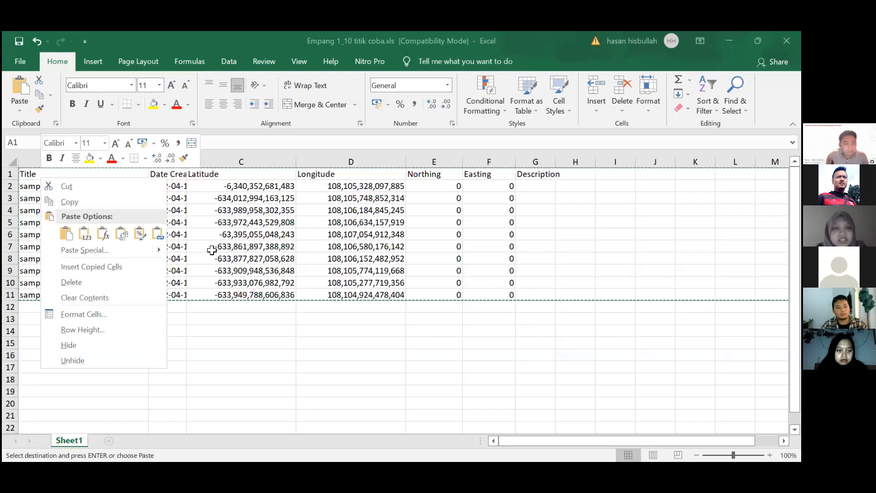
left_click(219, 343)
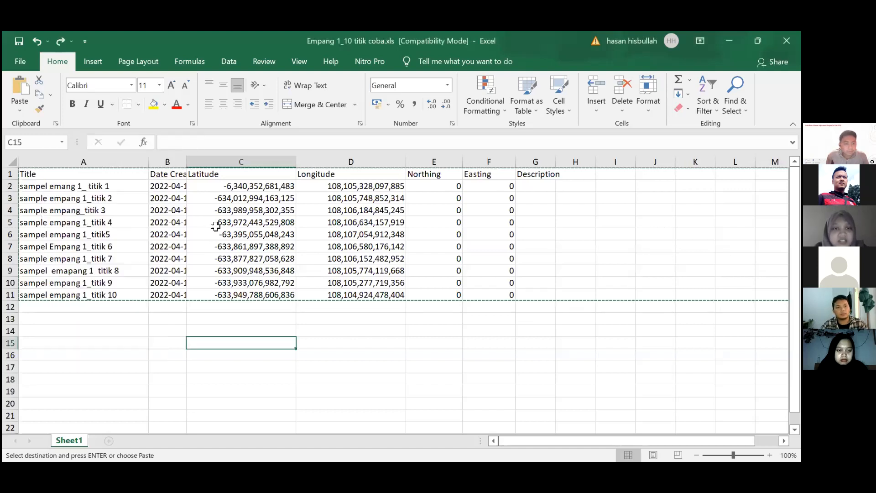
left_click(229, 198)
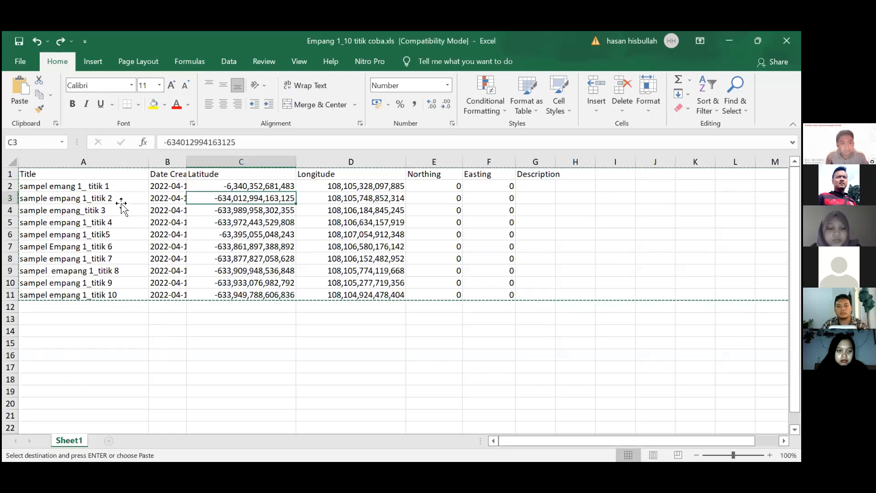
key("ctrl+c")
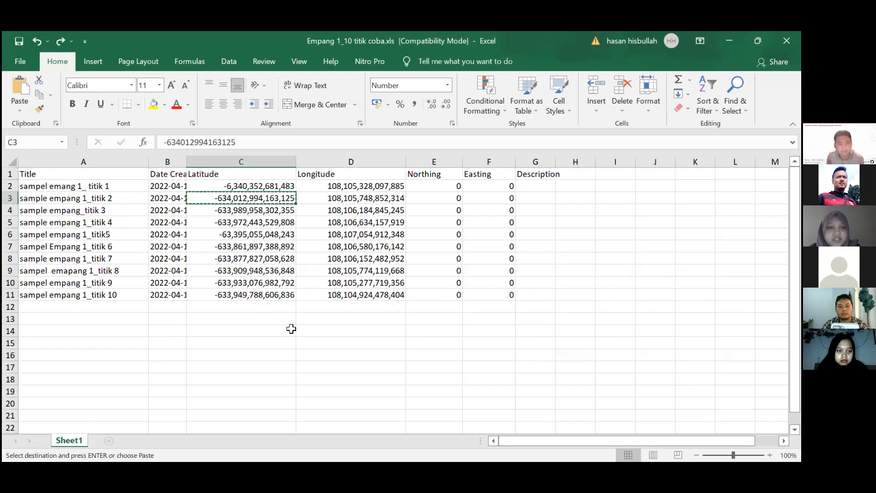
Copy the whole point table in rows 1 to 11 of Sheet1, including the header row
left_click(20, 176)
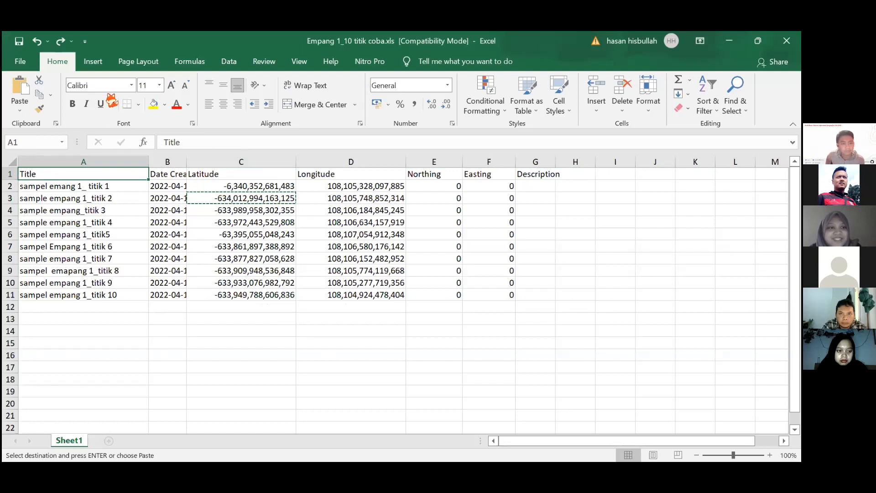
key("shift+space")
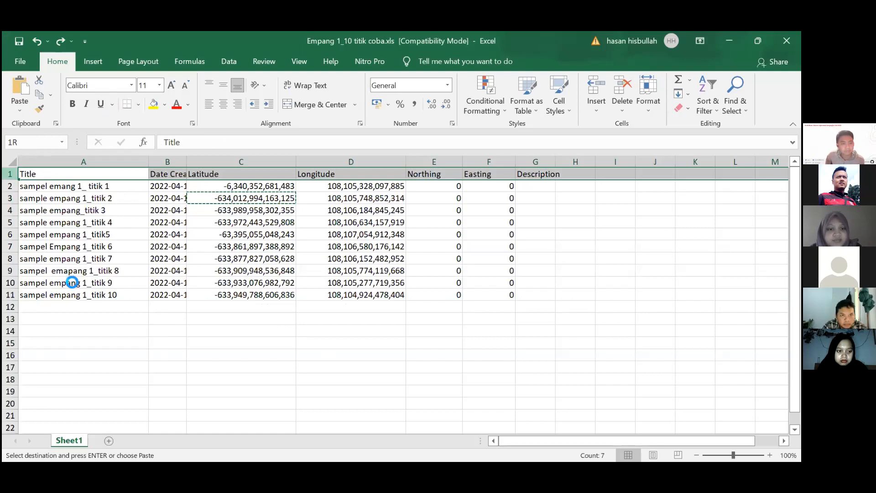
key("ctrl+shift+Down")
key("ctrl+c")
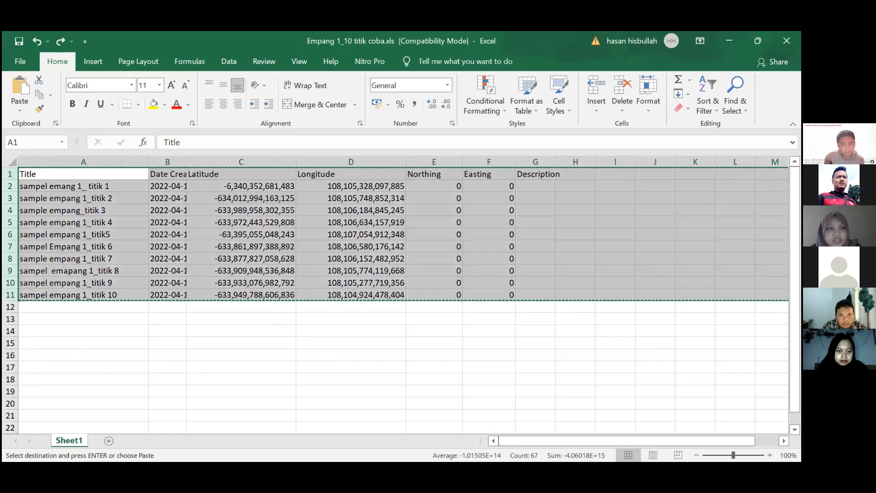
Switch to the other workbook window and paste the copied point table as values only
key("alt+Tab")
right_click(52, 178)
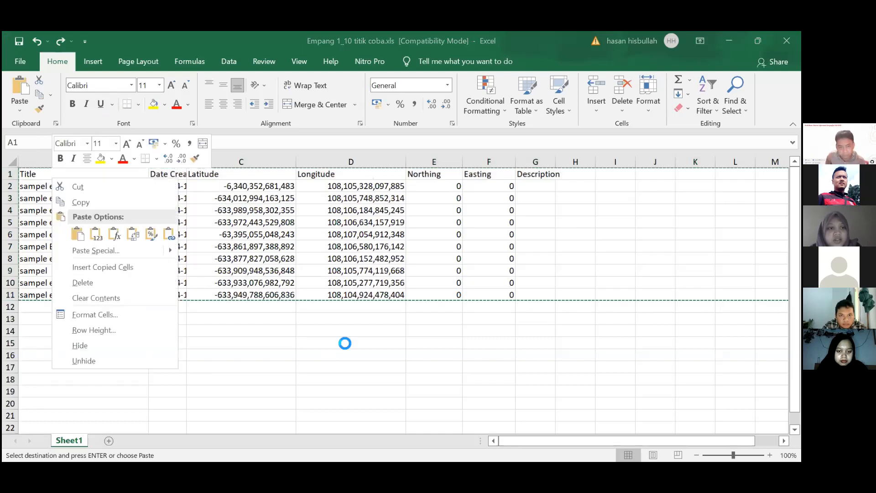
key("Escape")
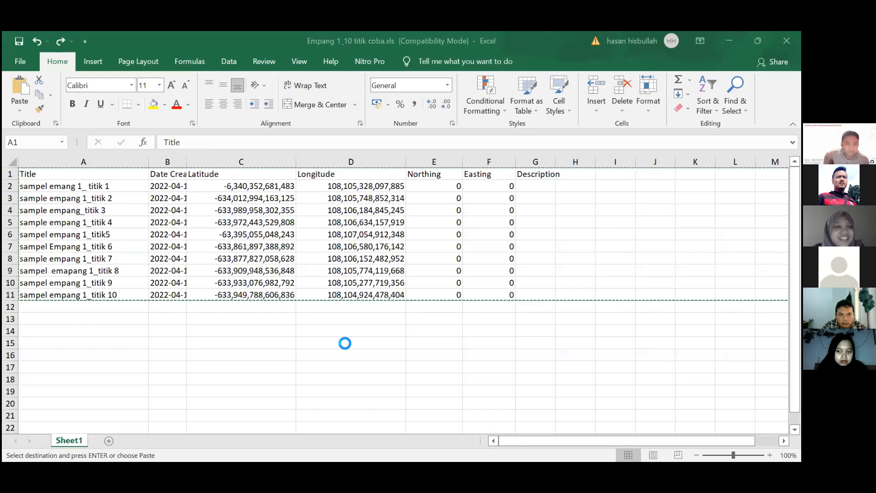
right_click(45, 260)
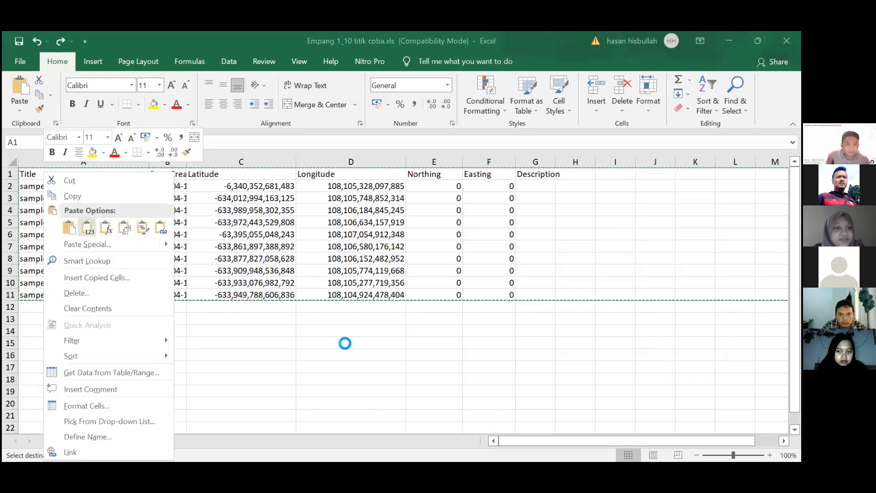
left_click(88, 228)
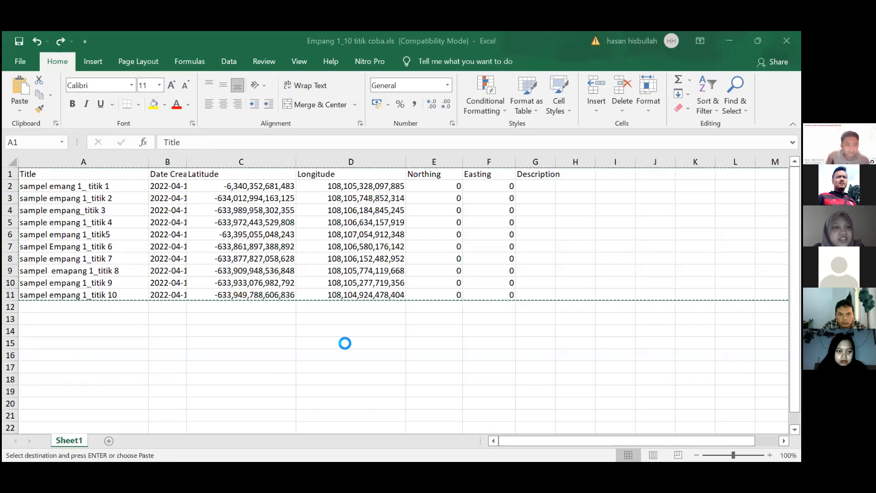